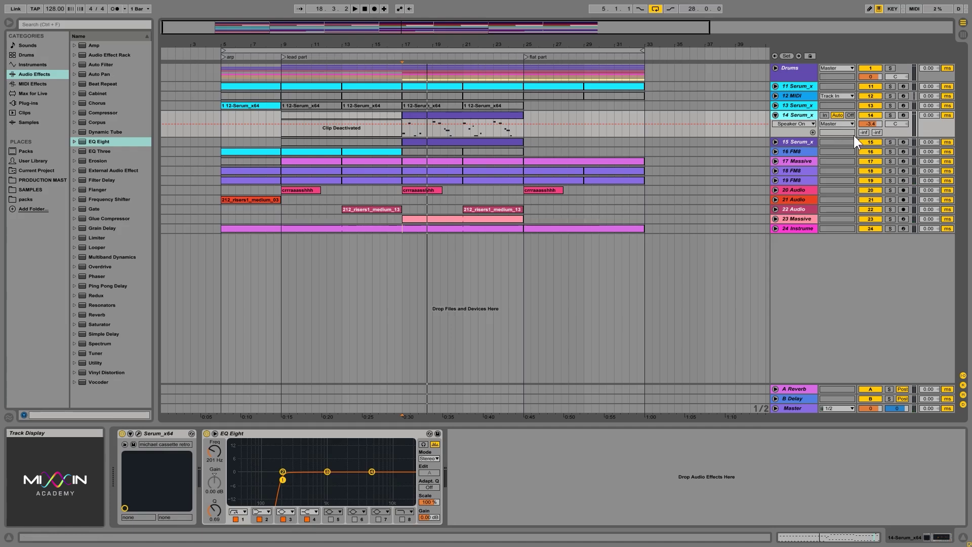
# Step: Unfold track 15, then solo track 14 and play it from bar 17
pyautogui.click(774, 141)
pyautogui.click(793, 142)
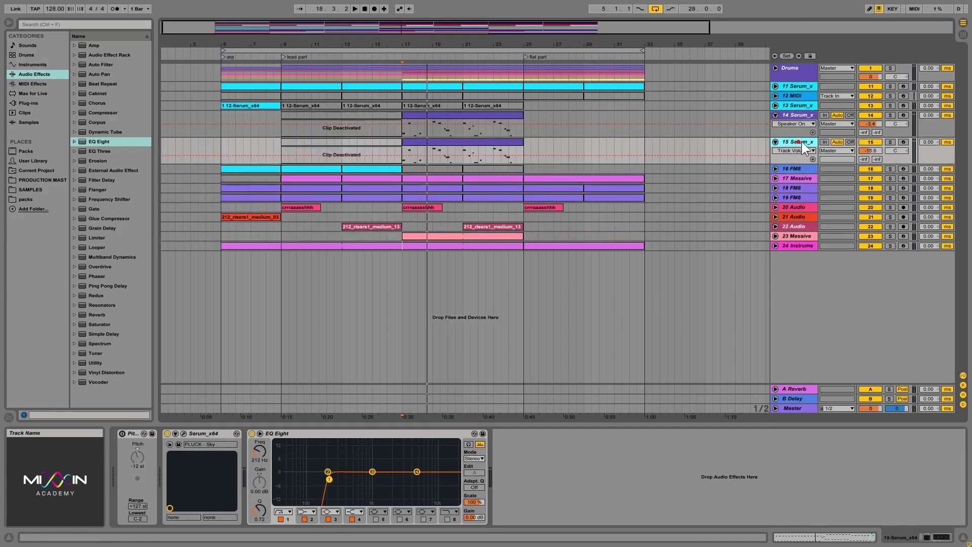
pyautogui.click(890, 114)
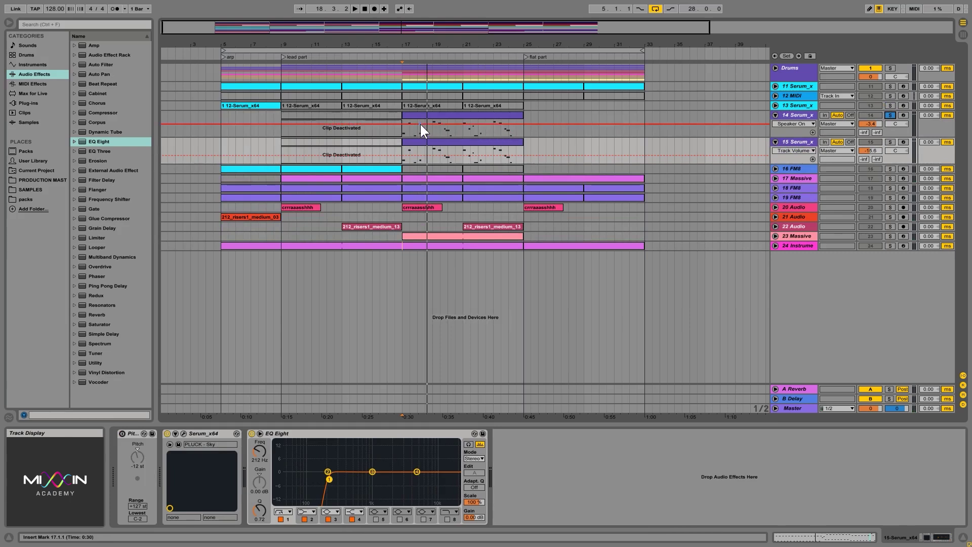
pyautogui.click(402, 132)
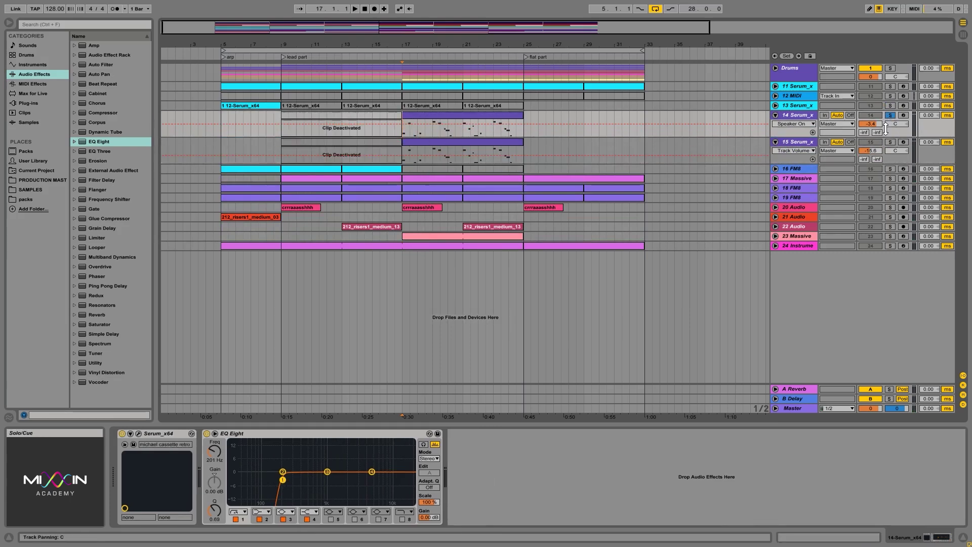
pyautogui.press('space')
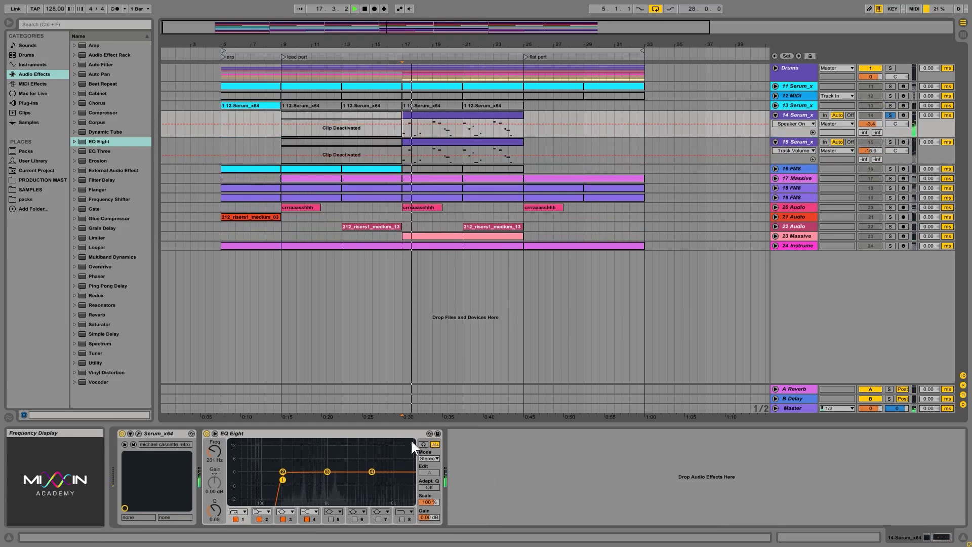
# Step: On track 14's EQ Eight, set the low cut to about 218 Hz and cut band 2 by about 4.3 dB near 671 Hz
pyautogui.moveTo(283, 479); pyautogui.dragTo(284, 480)
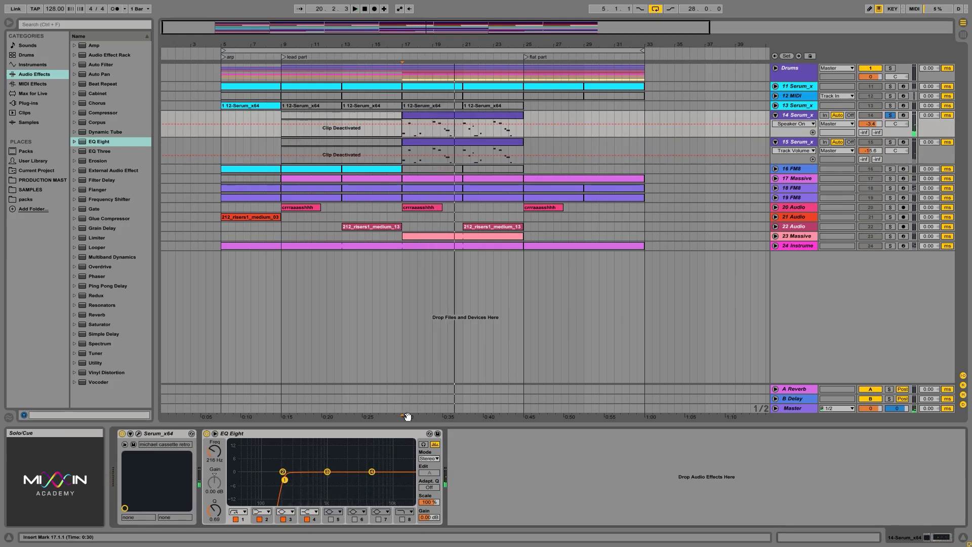
pyautogui.moveTo(284, 472); pyautogui.dragTo(308, 474)
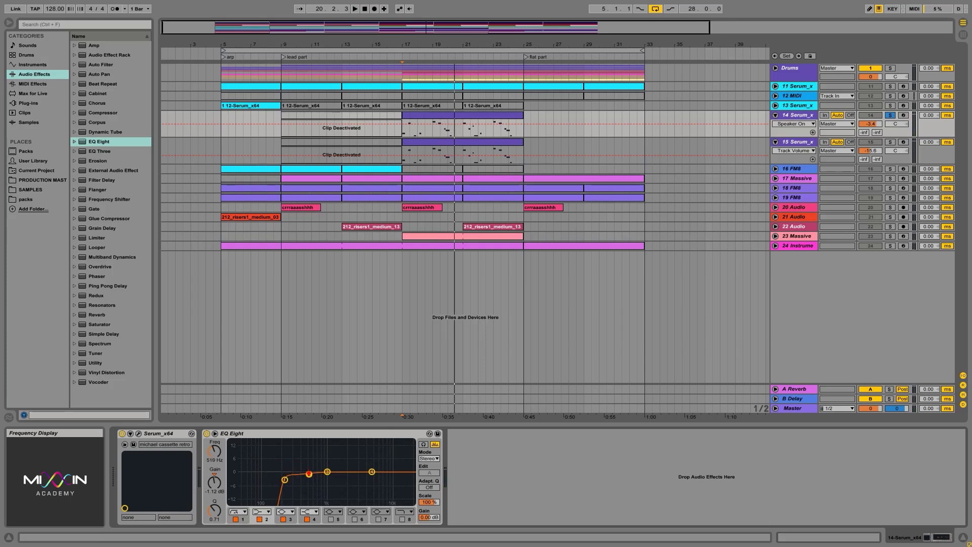
pyautogui.press('space')
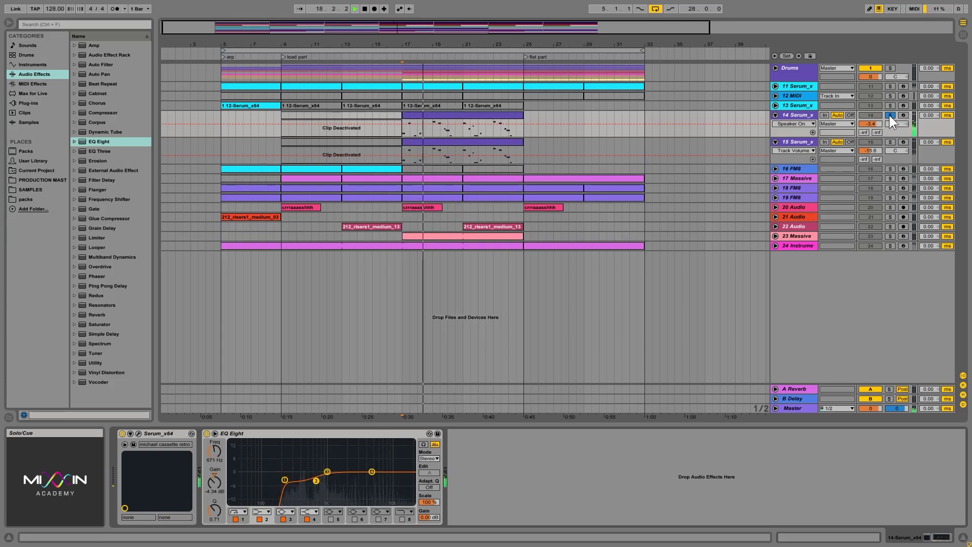
# Step: Unsolo track 14 and, in the full mix, boost its EQ band 4 about 3.6 dB at 1.61 kHz and set band 2 to -3.35 dB at 590 Hz
pyautogui.click(889, 115)
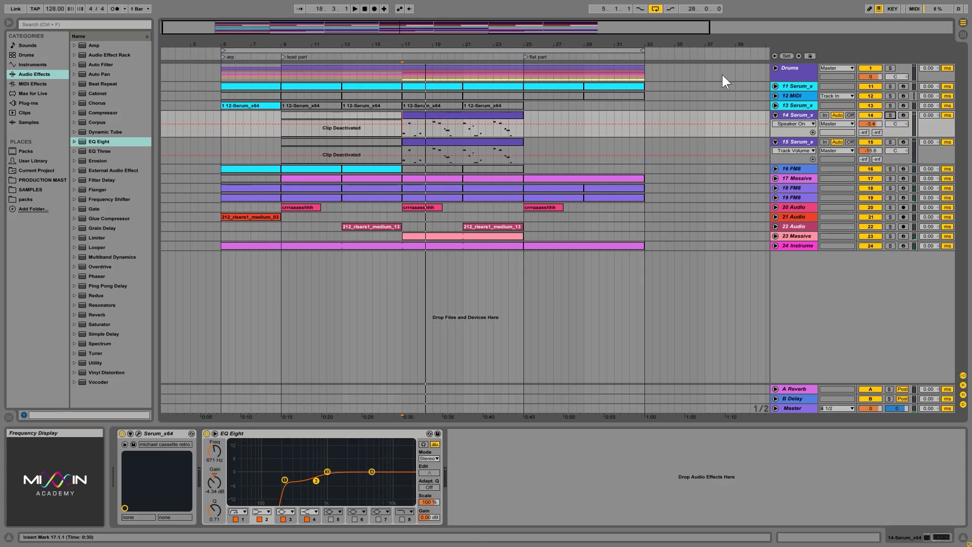
pyautogui.press('space')
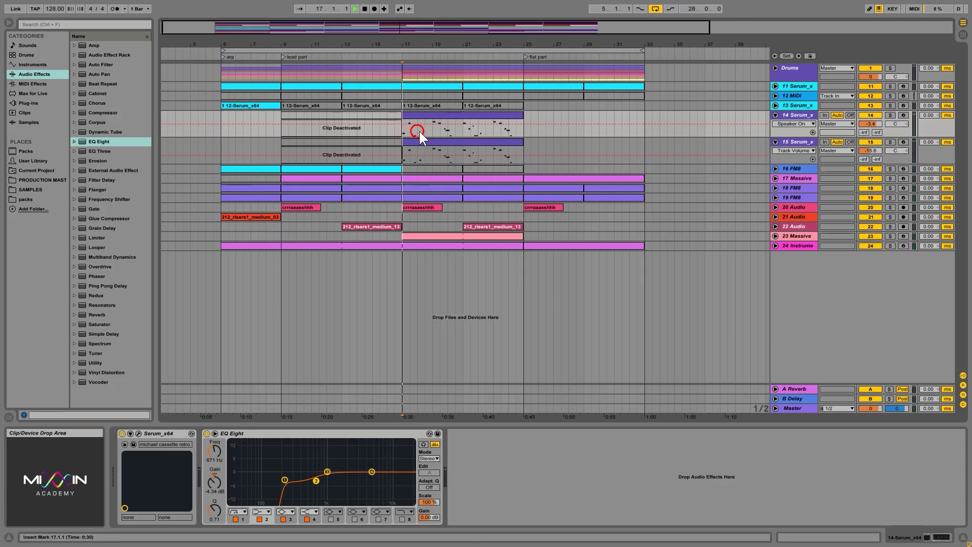
pyautogui.moveTo(372, 472); pyautogui.dragTo(312, 478)
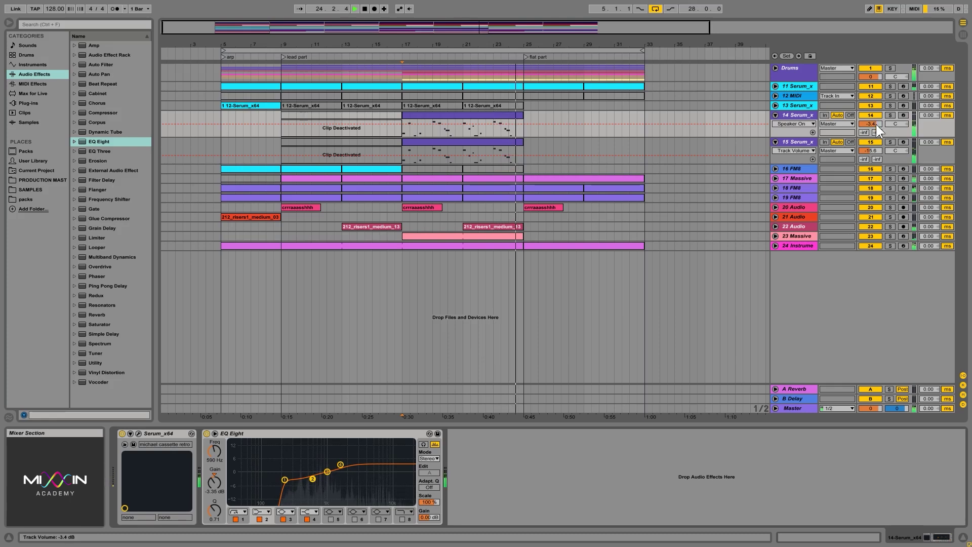
# Step: Lower track 14's volume to -4.3 dB and play the arrangement again from bar 17
pyautogui.moveTo(878, 123); pyautogui.dragTo(877, 123)
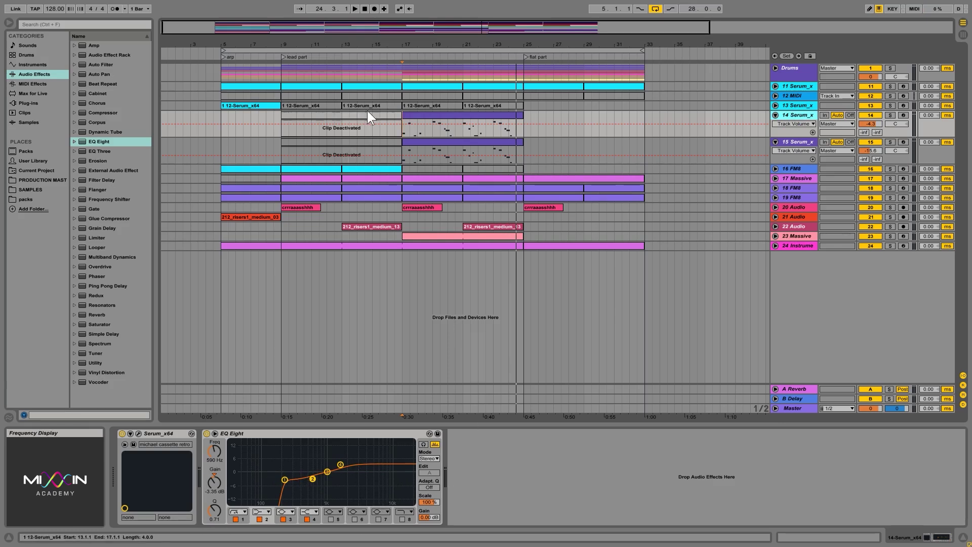
pyautogui.click(400, 132)
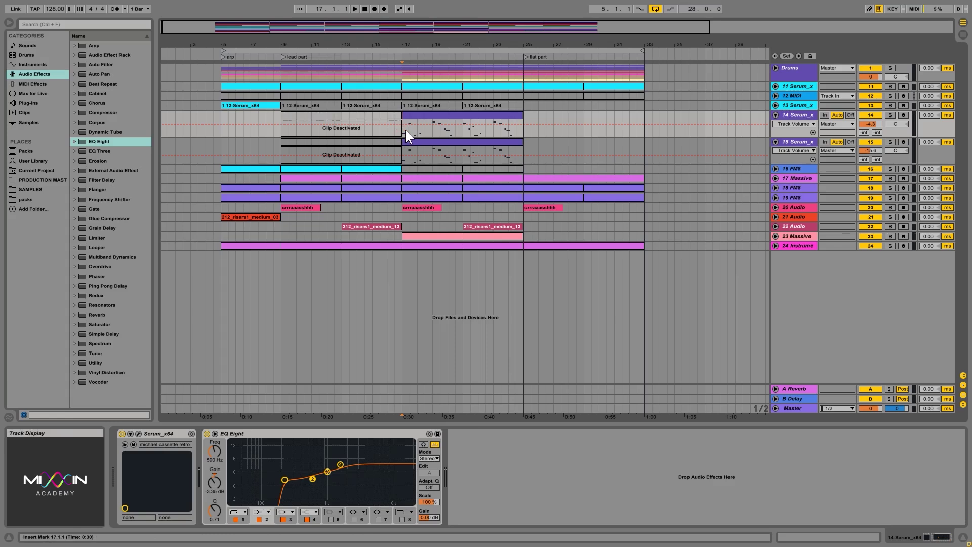
pyautogui.click(891, 115)
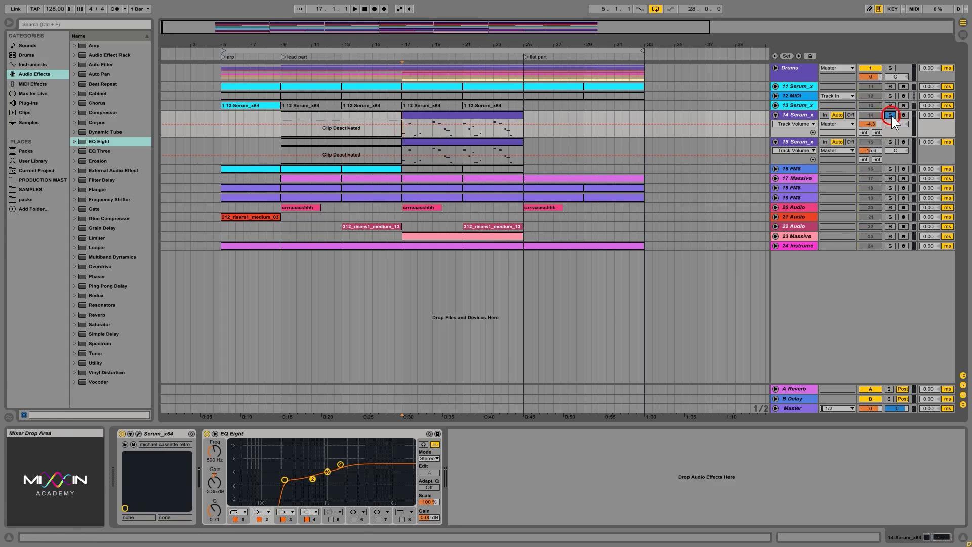
pyautogui.press('space')
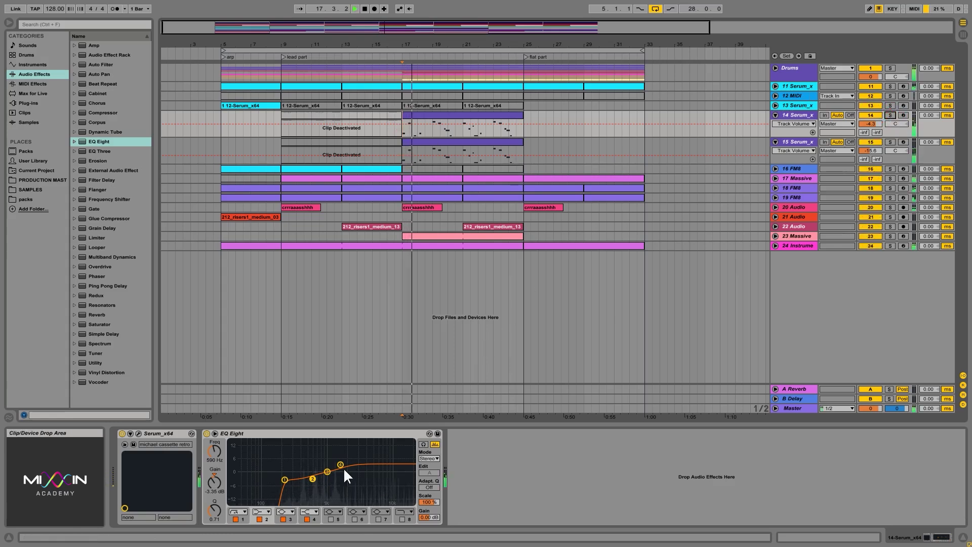
# Step: Compare the sound during playback by disabling and re-enabling bands 2 and 4 of track 14's EQ Eight
pyautogui.click(258, 519)
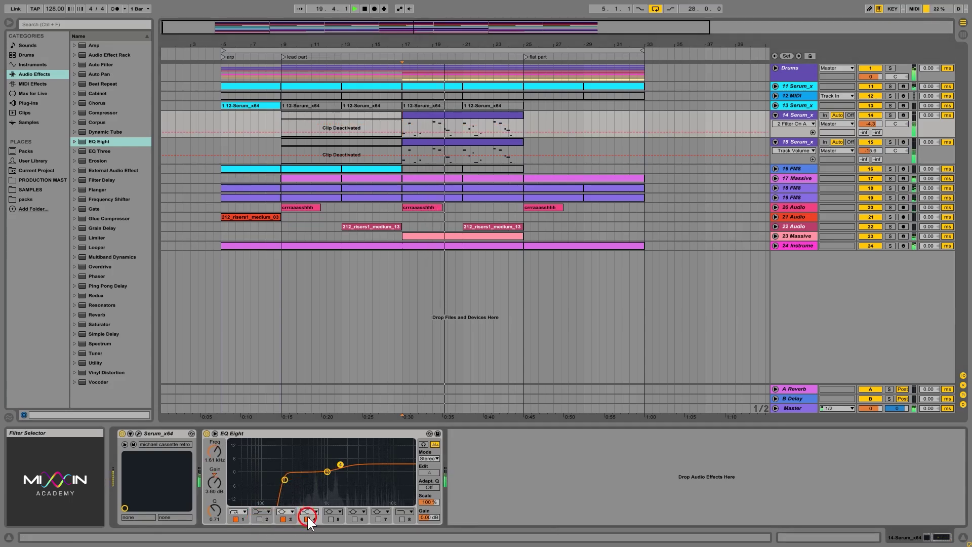
pyautogui.click(306, 518)
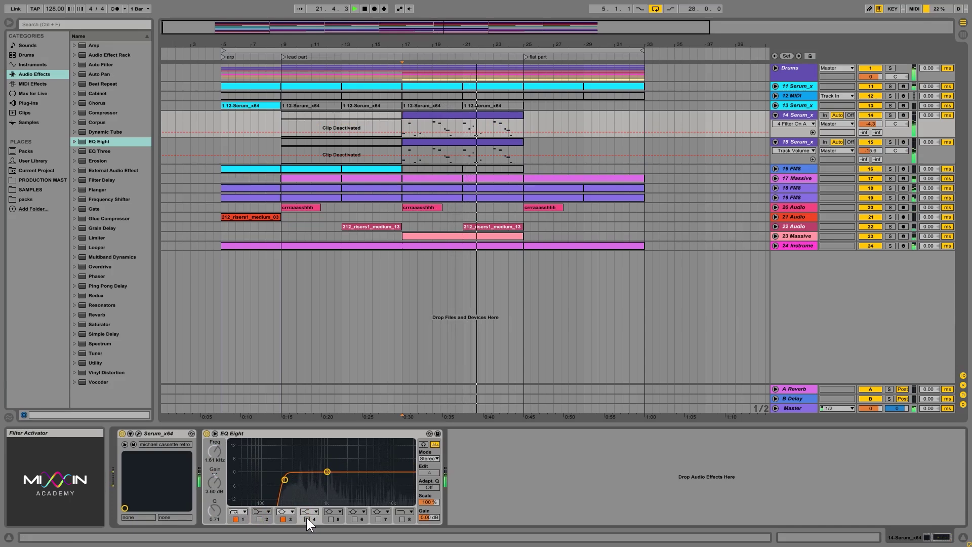
pyautogui.click(306, 519)
pyautogui.click(267, 520)
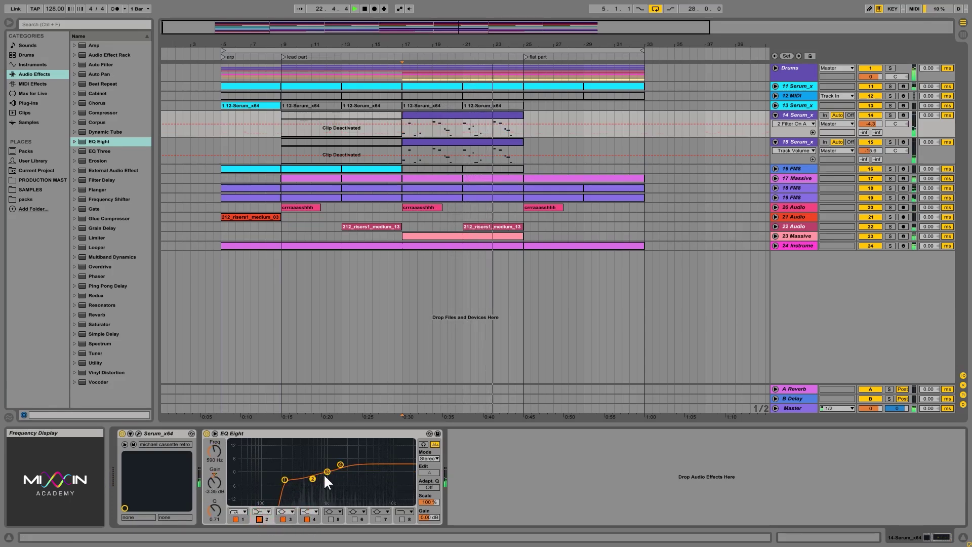
# Step: Set track 14's volume to -4.4 dB and stop playback
pyautogui.click(870, 124)
pyautogui.moveTo(871, 126); pyautogui.dragTo(872, 127)
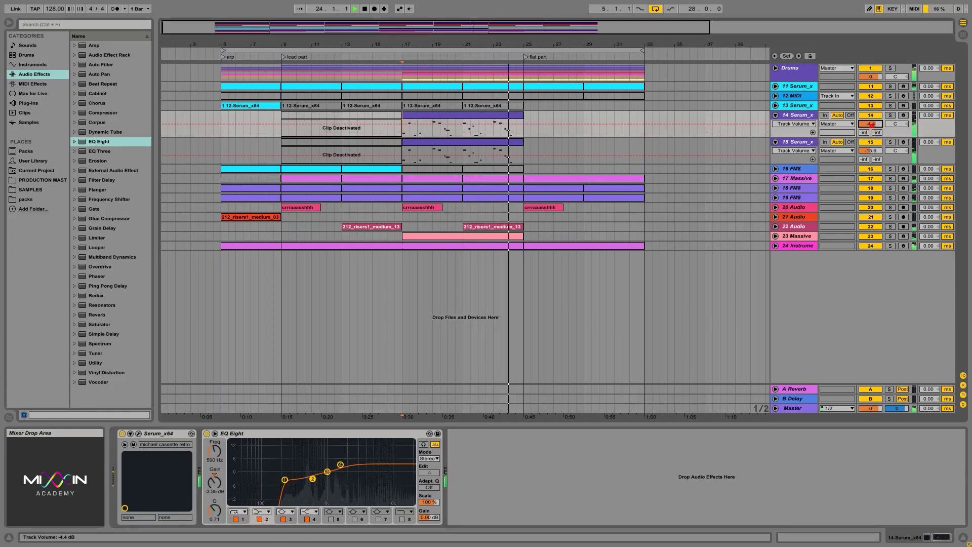
pyautogui.press('space')
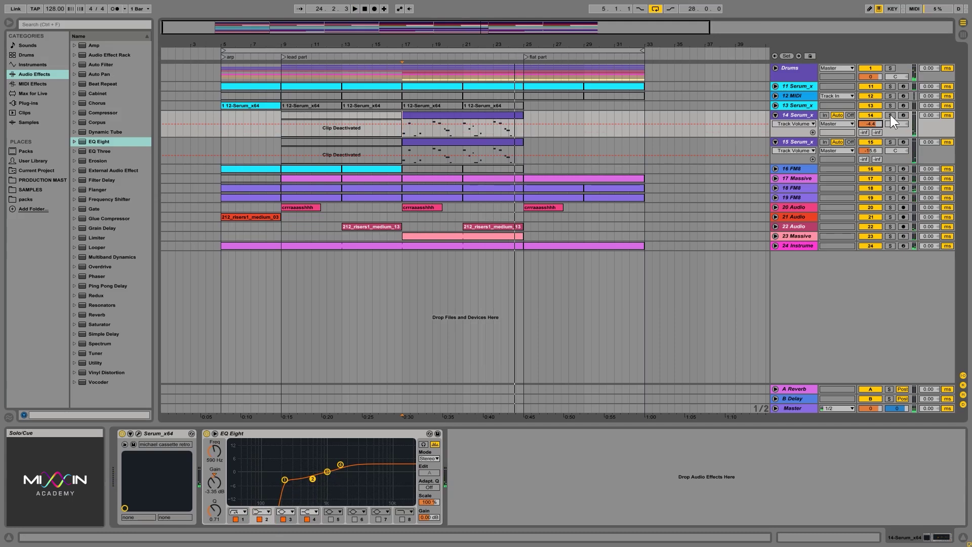
# Step: Fold track 14, solo track 15 and listen to it briefly from bar 17
pyautogui.click(776, 115)
pyautogui.click(778, 128)
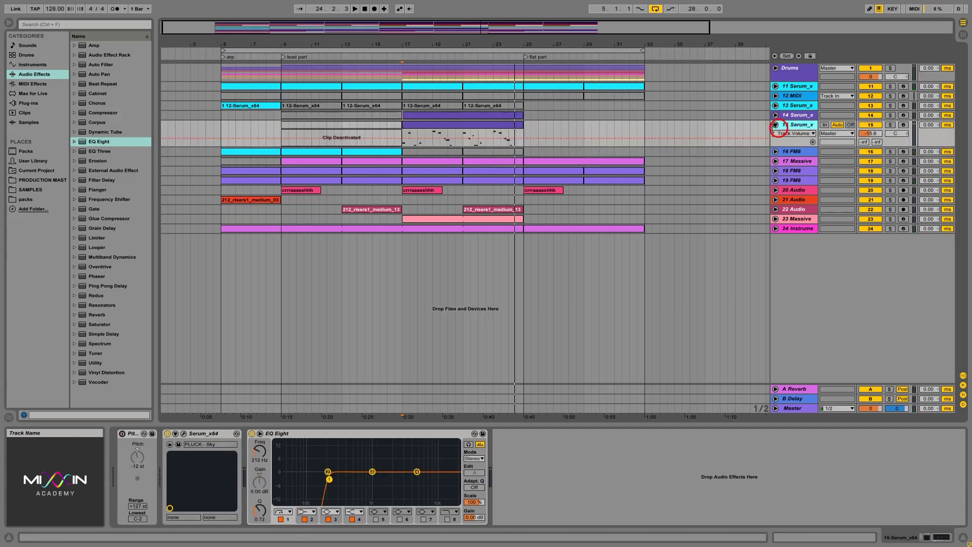
pyautogui.click(403, 142)
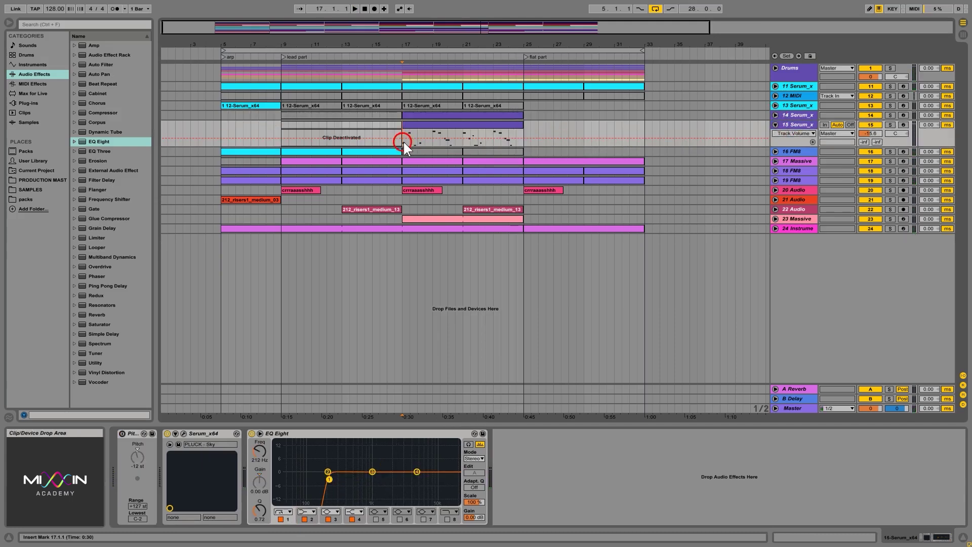
pyautogui.click(890, 125)
pyautogui.press('space')
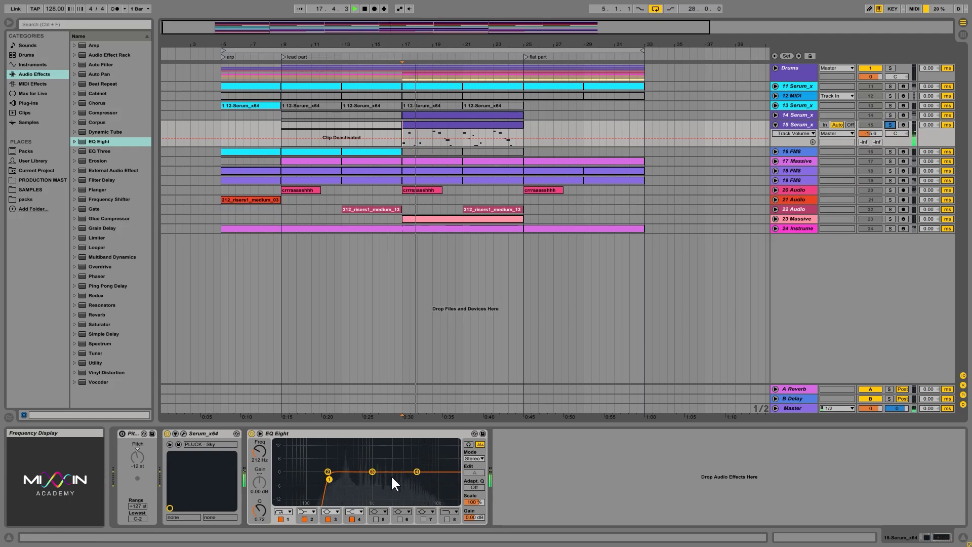
pyautogui.press('space')
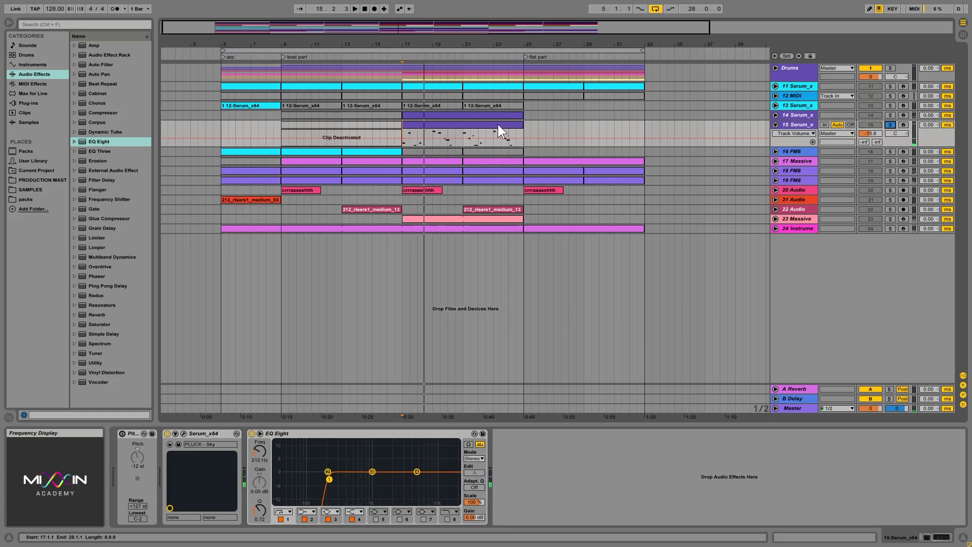
# Step: Unfold track 14 to check its EQ, then boost band 3 of track 15's EQ Eight about 5.6 dB at 1.34 kHz
pyautogui.click(775, 115)
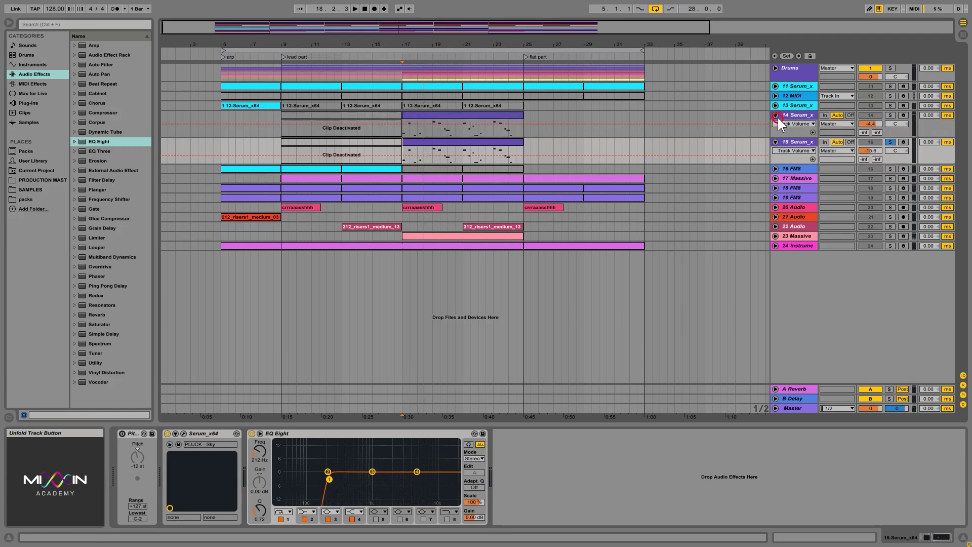
pyautogui.click(442, 129)
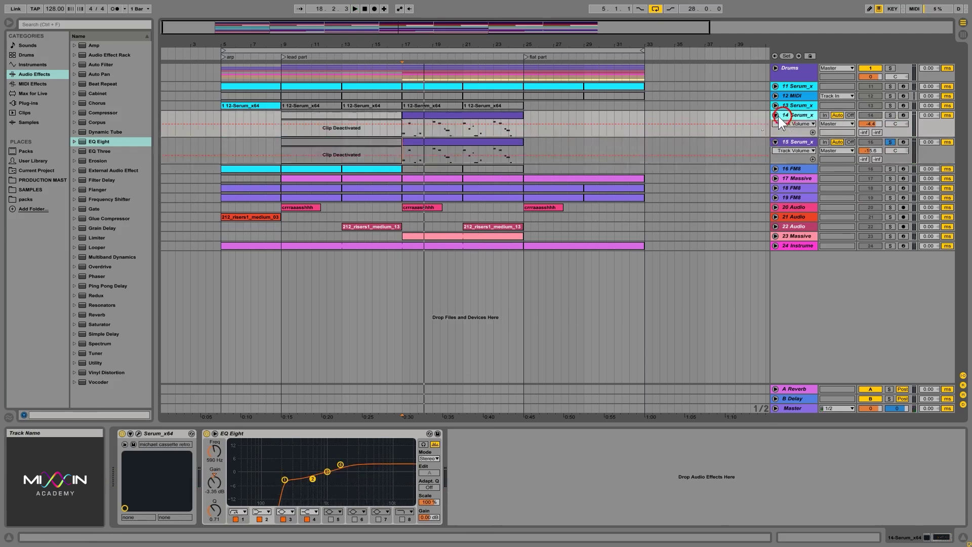
pyautogui.click(800, 142)
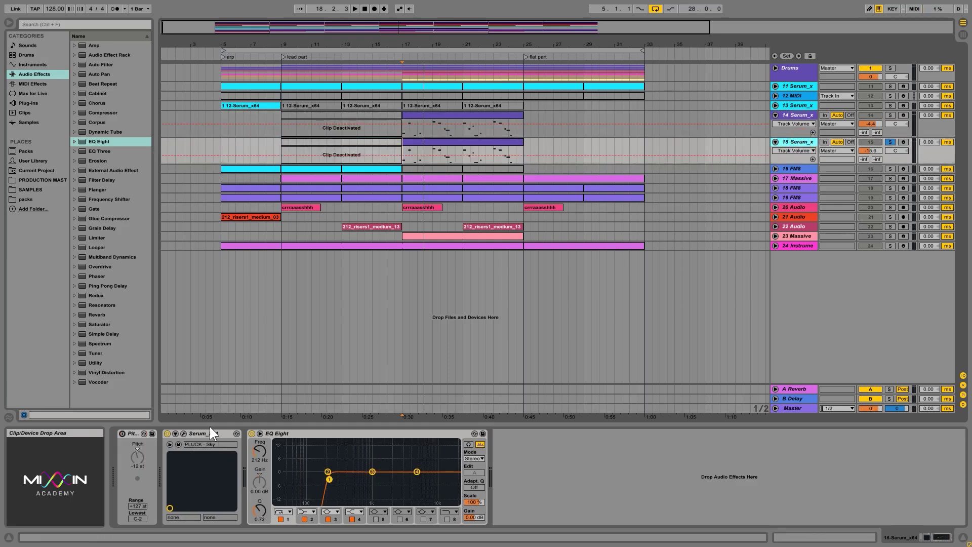
pyautogui.moveTo(371, 471); pyautogui.dragTo(374, 467)
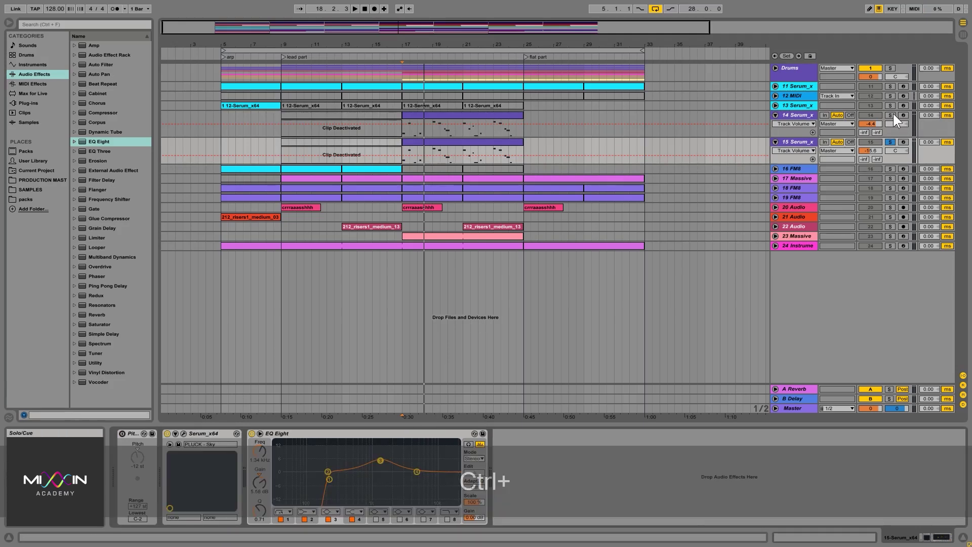
# Step: With tracks 14 and 15 both soloed and playing, move track 15's EQ band 3 to about 1.7 kHz, its low cut to 279 Hz, and lower band 2
pyautogui.keyDown('ctrl'); pyautogui.click(890, 115); pyautogui.keyUp('ctrl')
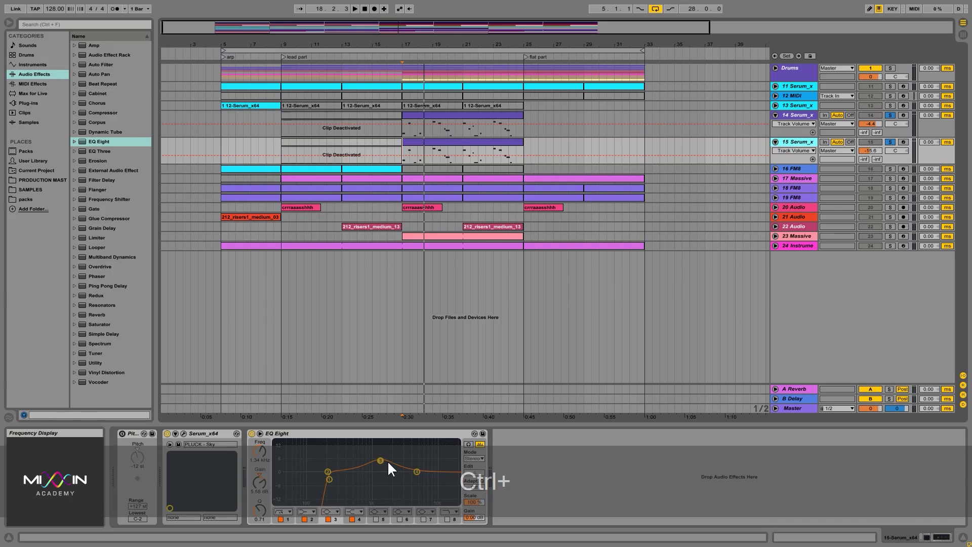
pyautogui.hotkey('ctrl', 'space')
pyautogui.moveTo(380, 459)
pyautogui.mouseDown()
pyautogui.moveTo(339, 459)
pyautogui.moveTo(402, 450)
pyautogui.moveTo(368, 451)
pyautogui.moveTo(386, 447)
pyautogui.moveTo(386, 460)
pyautogui.mouseUp()
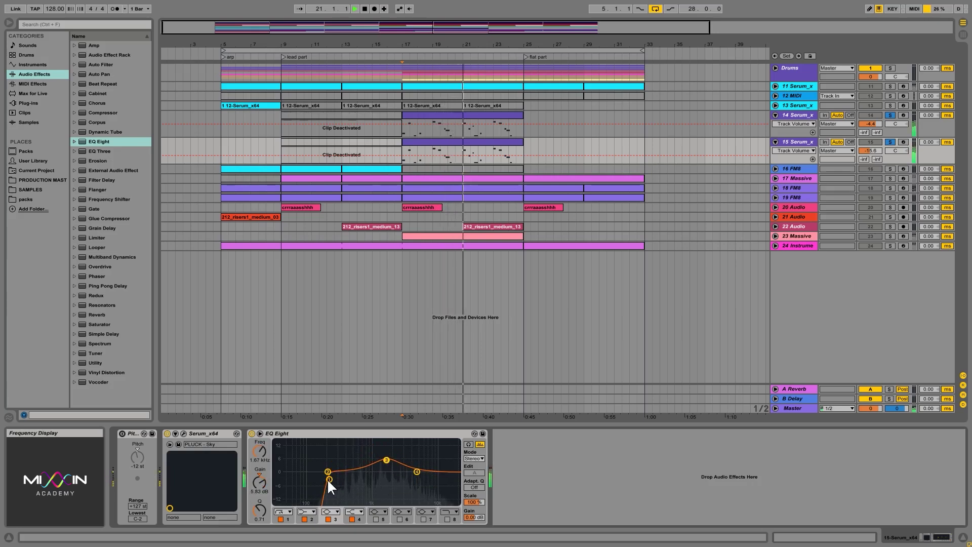
pyautogui.moveTo(327, 472)
pyautogui.mouseDown()
pyautogui.moveTo(364, 483)
pyautogui.moveTo(337, 478)
pyautogui.mouseUp()
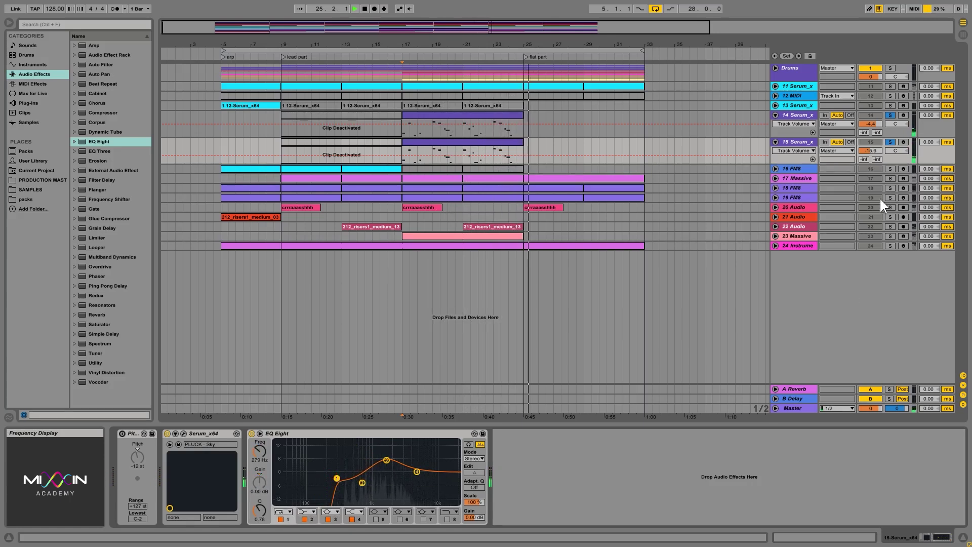
# Step: Unsolo both tracks, replay the full mix from bar 17 and lower track 15's volume to -16.3 dB
pyautogui.press('space')
pyautogui.press('space')
pyautogui.click(890, 142)
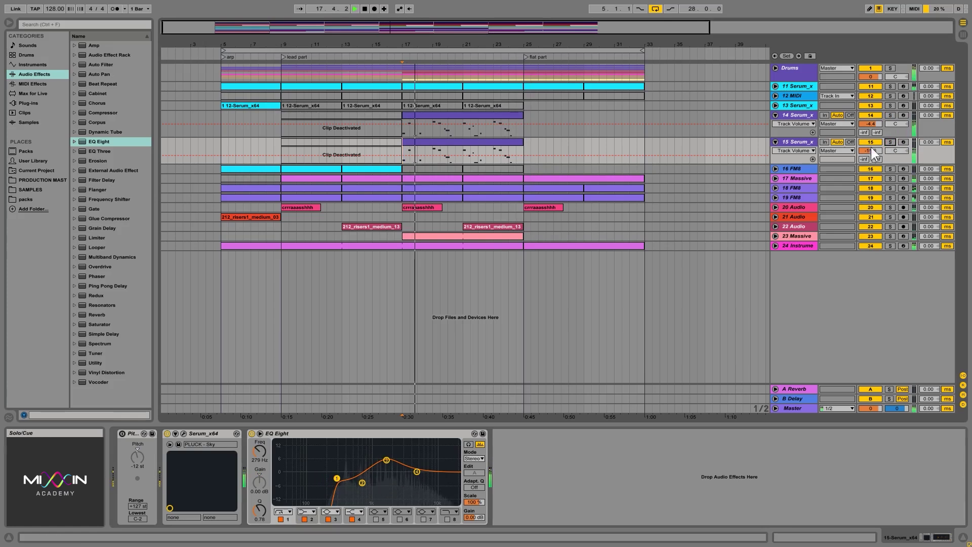
pyautogui.moveTo(875, 154); pyautogui.dragTo(875, 150)
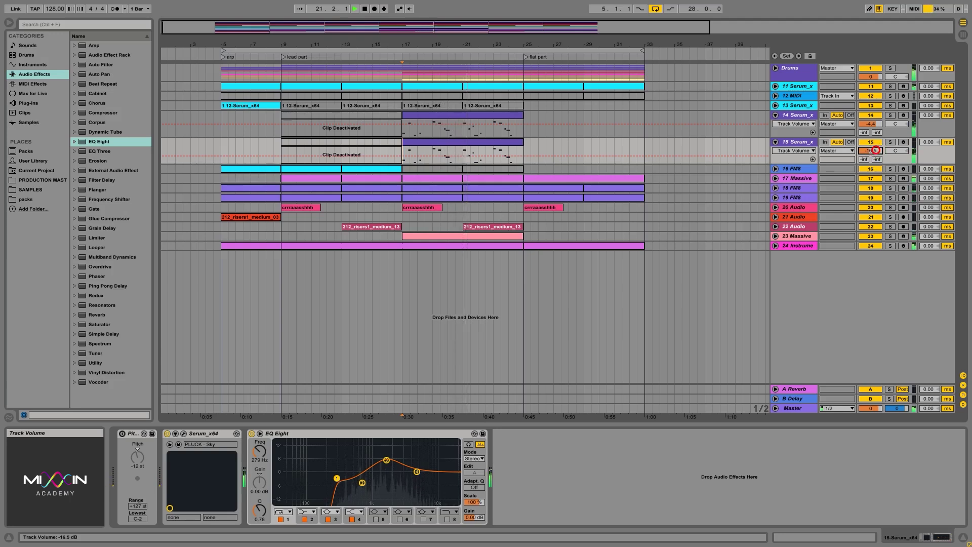
# Step: Stop playback, unfold and solo track 11, and place the insert mark at bar 17
pyautogui.click(782, 89)
pyautogui.click(775, 86)
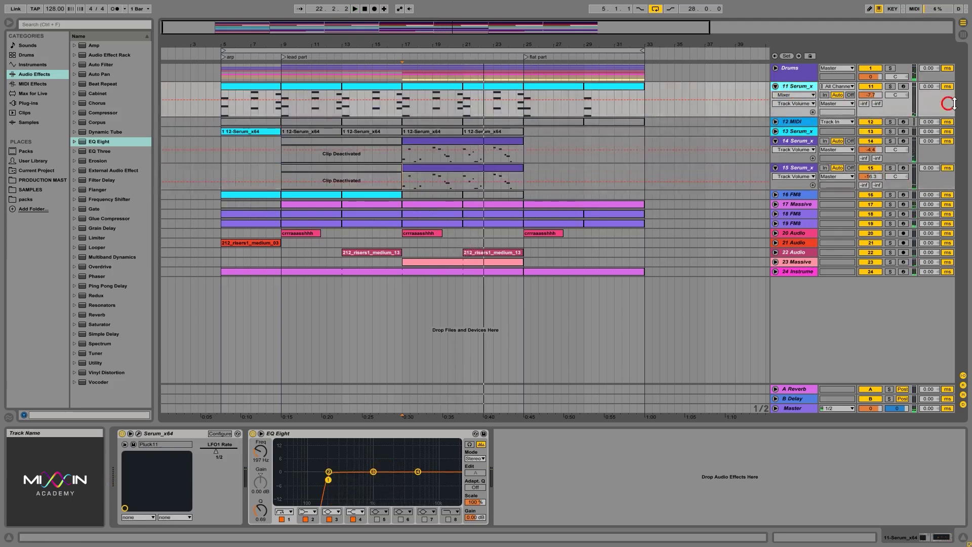
pyautogui.click(891, 87)
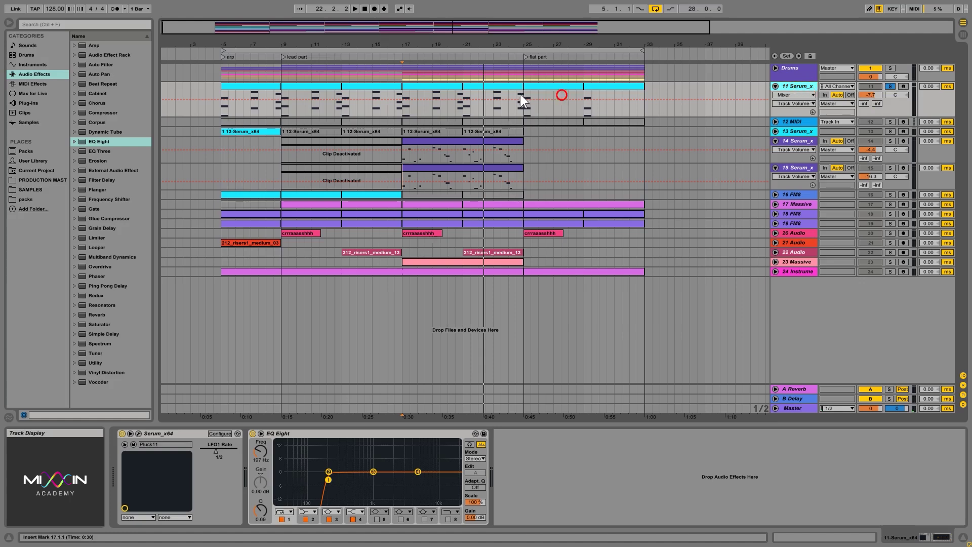
pyautogui.click(414, 130)
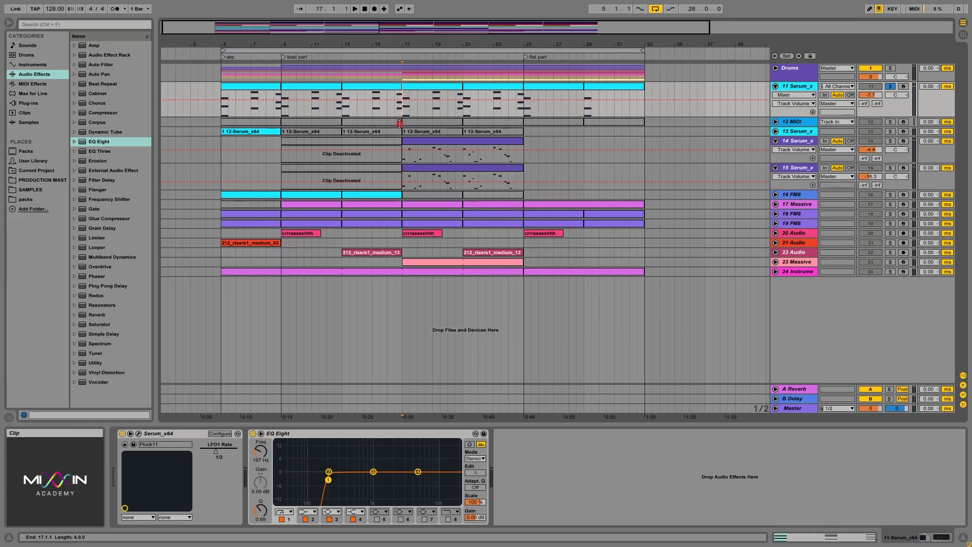
# Step: With track 11 soloed and playing, change its EQ Eight band 4 to a high shelf boosted about 11.5 dB at 932 Hz
pyautogui.press('space')
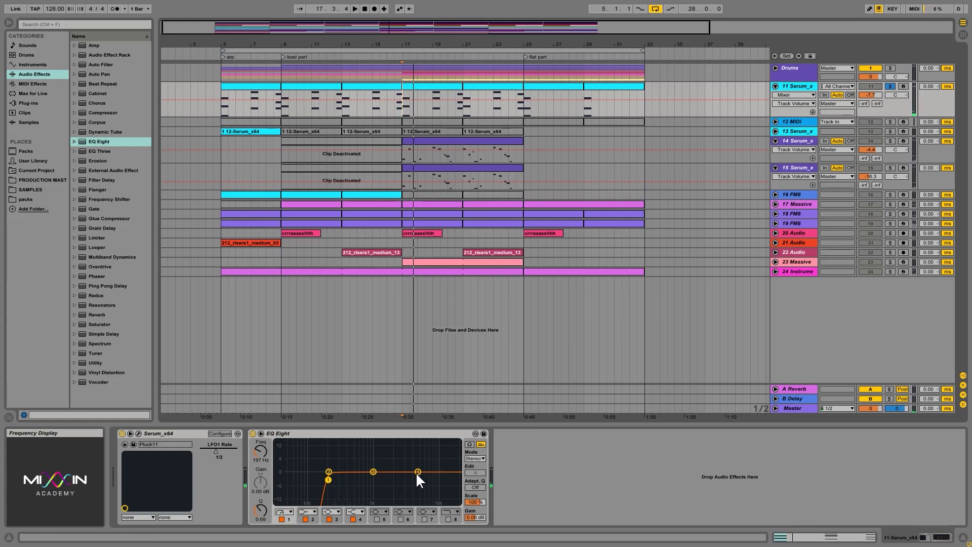
pyautogui.moveTo(418, 471); pyautogui.dragTo(366, 457)
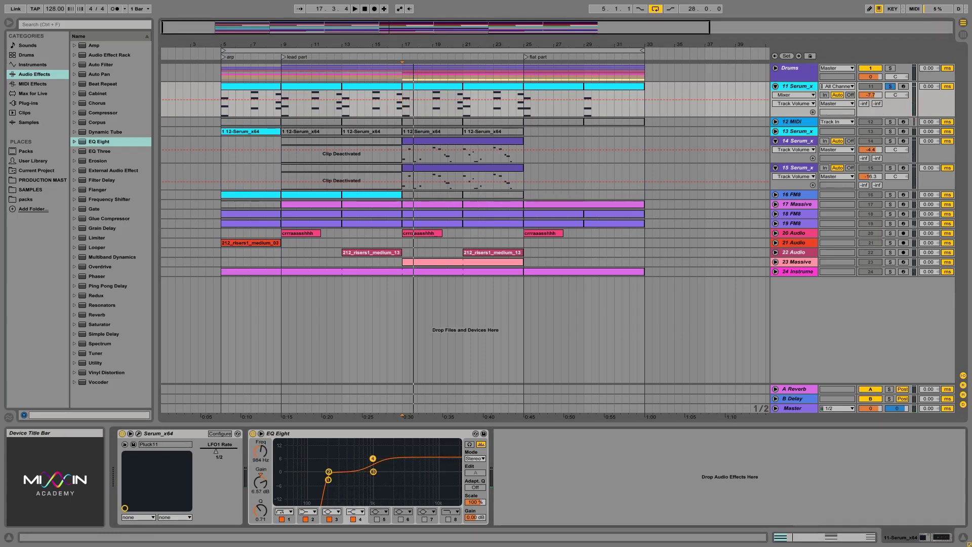
pyautogui.press('space')
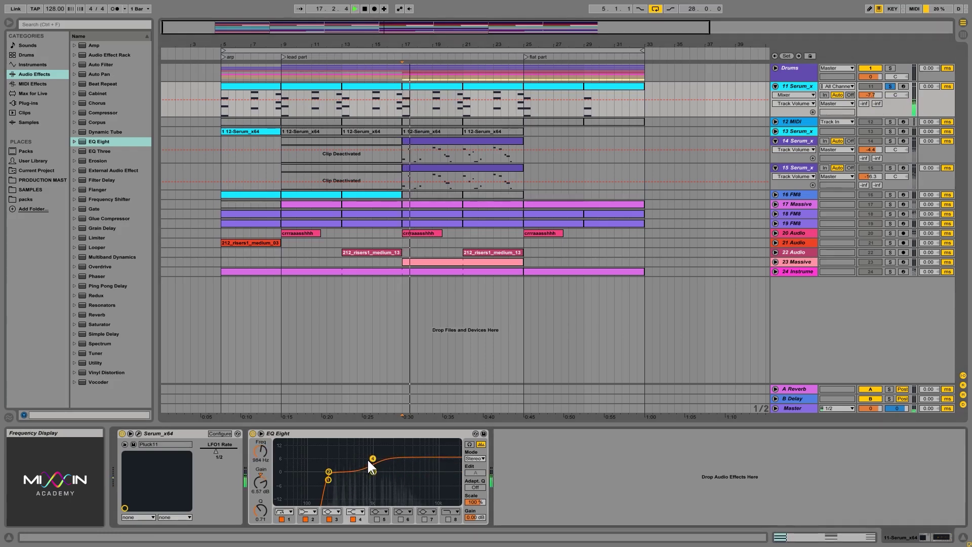
pyautogui.moveTo(371, 458); pyautogui.dragTo(371, 449)
pyautogui.press('space')
pyautogui.press('space')
pyautogui.press('space')
pyautogui.press('space')
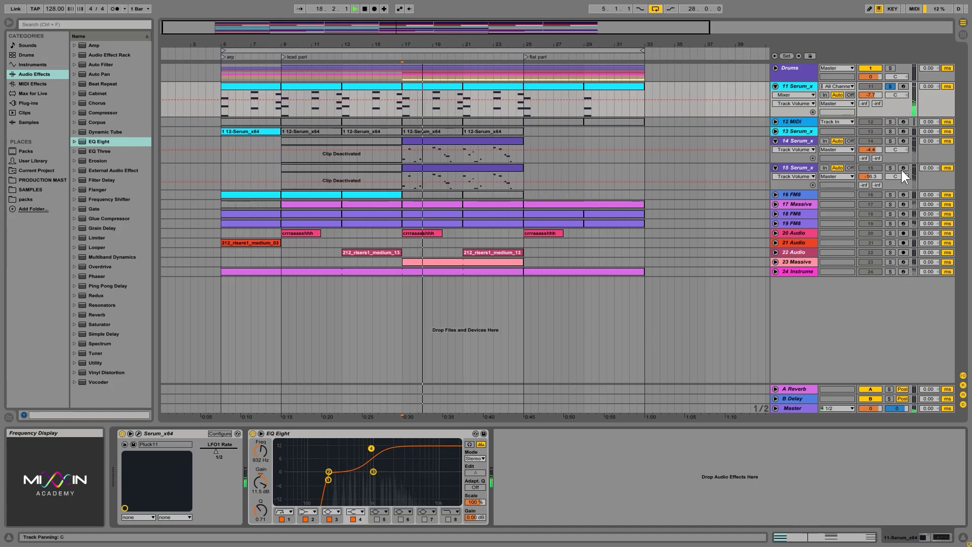
# Step: Unsolo track 11 and replay the full mix from bar 17
pyautogui.click(890, 87)
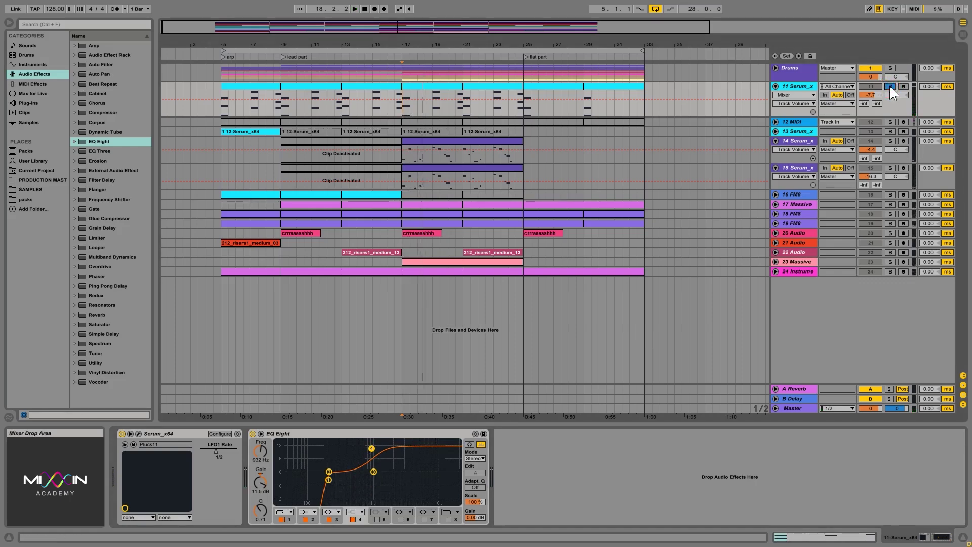
pyautogui.click(889, 86)
pyautogui.press('space')
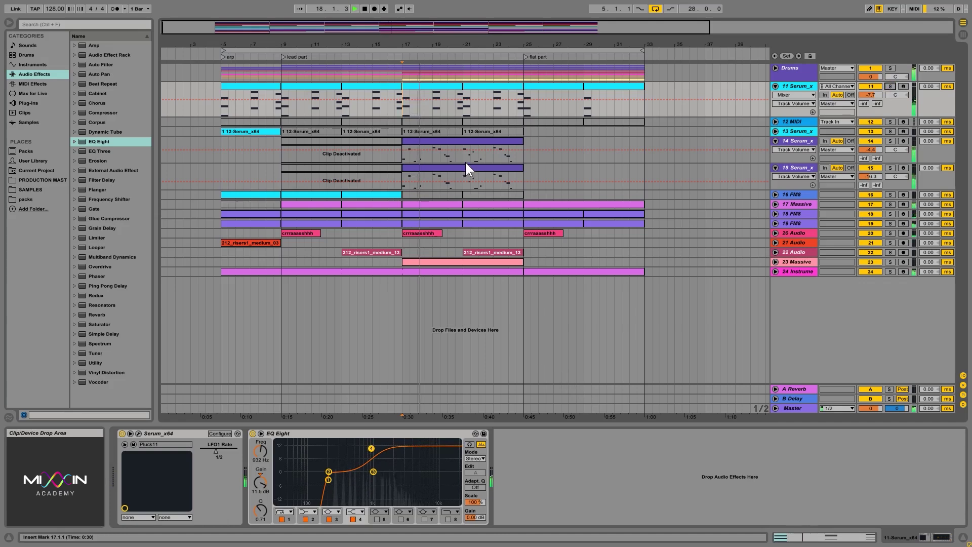
# Step: Reduce track 11's EQ band 4 boost to about 6.3 dB at 984 Hz and set the track's volume to -7.4 dB
pyautogui.moveTo(373, 448); pyautogui.dragTo(373, 451)
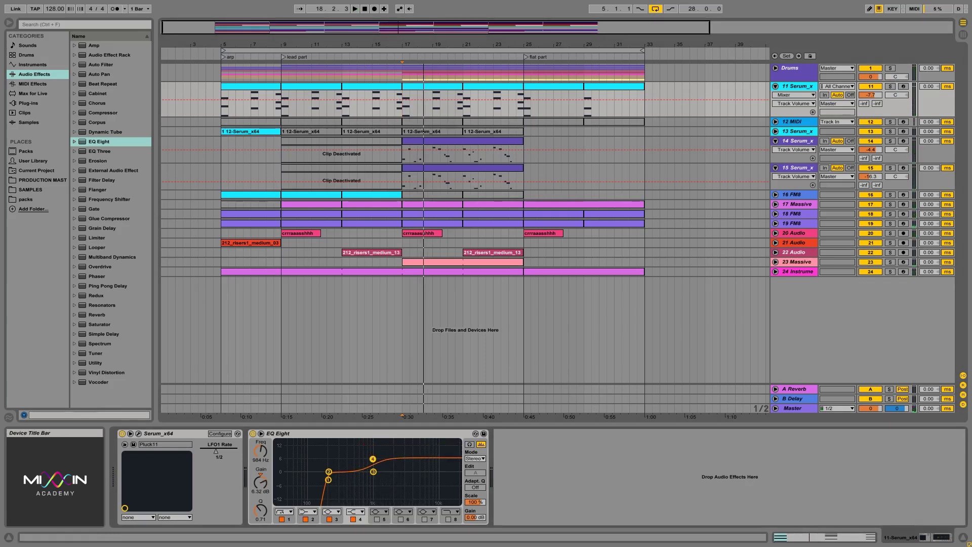
pyautogui.press('space')
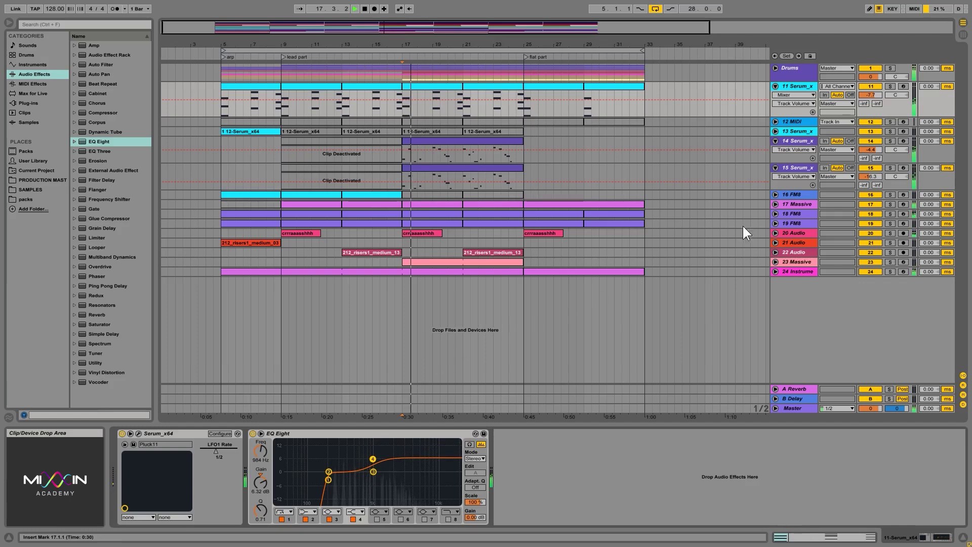
pyautogui.click(890, 86)
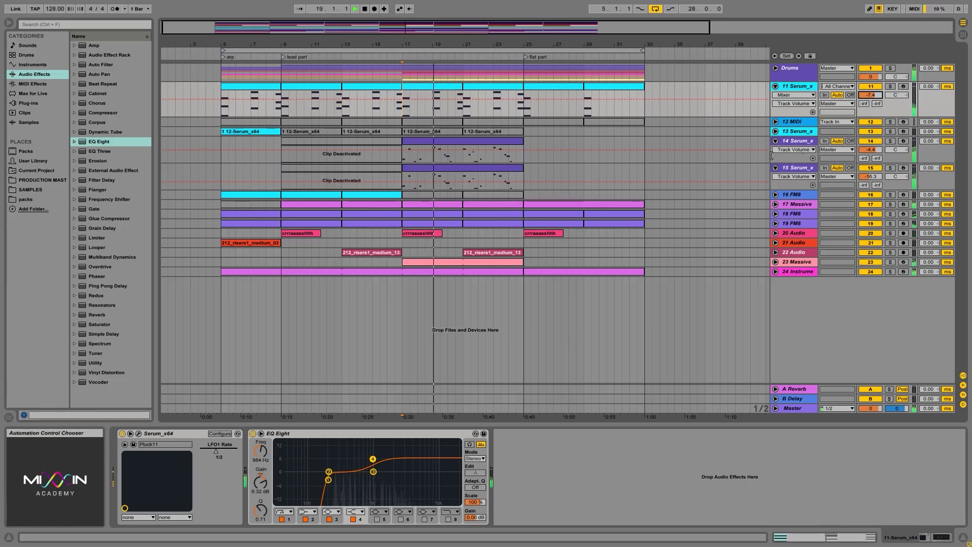
# Step: Unfold track 24, then mute and unmute it to compare the mix with and without it
pyautogui.click(775, 271)
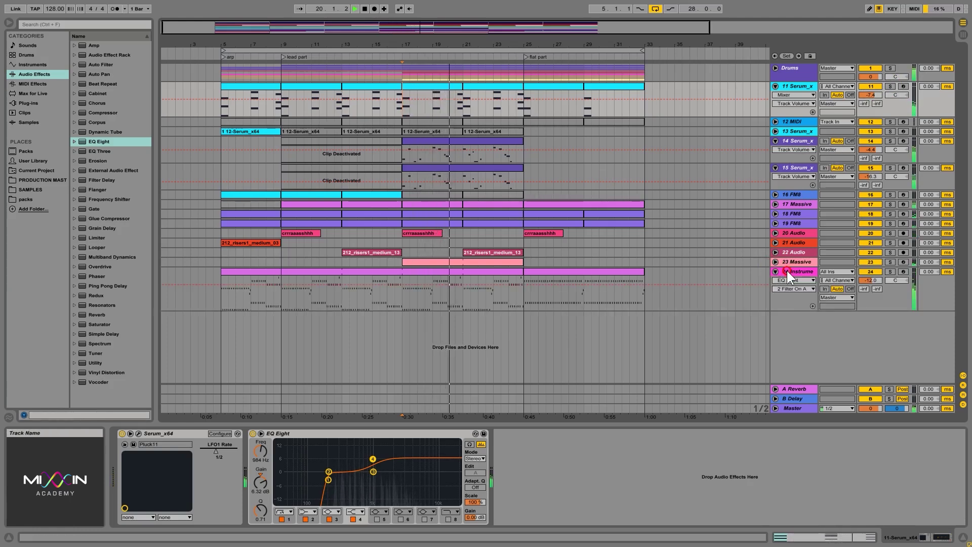
pyautogui.click(874, 273)
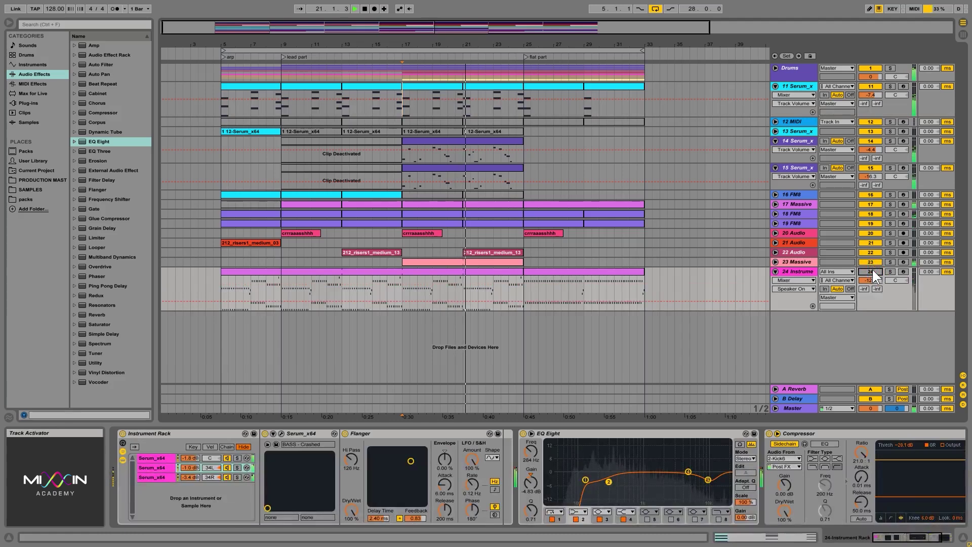
pyautogui.click(873, 271)
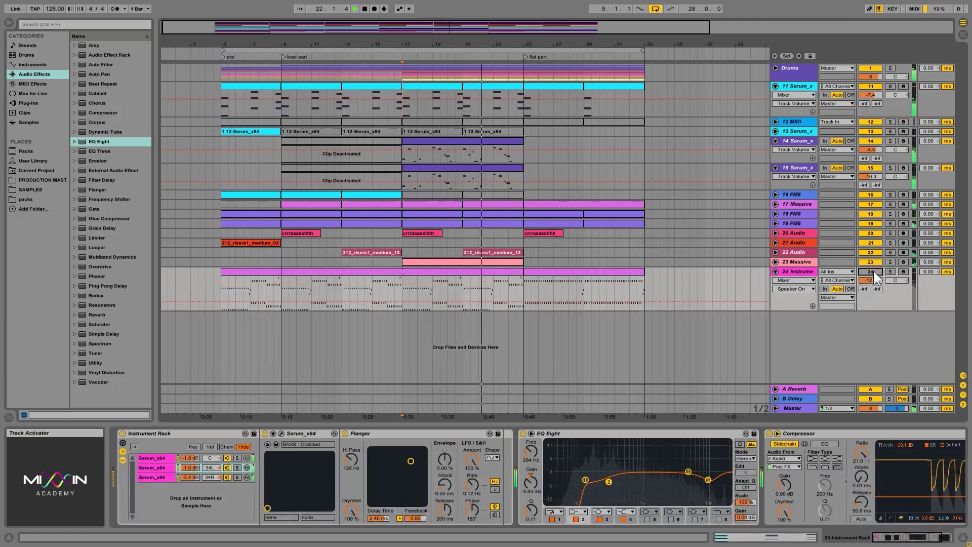
# Step: Lower track 24's volume to -15.0 dB, replay the mix from bar 17, and reduce it further to -16.0 dB
pyautogui.click(876, 280)
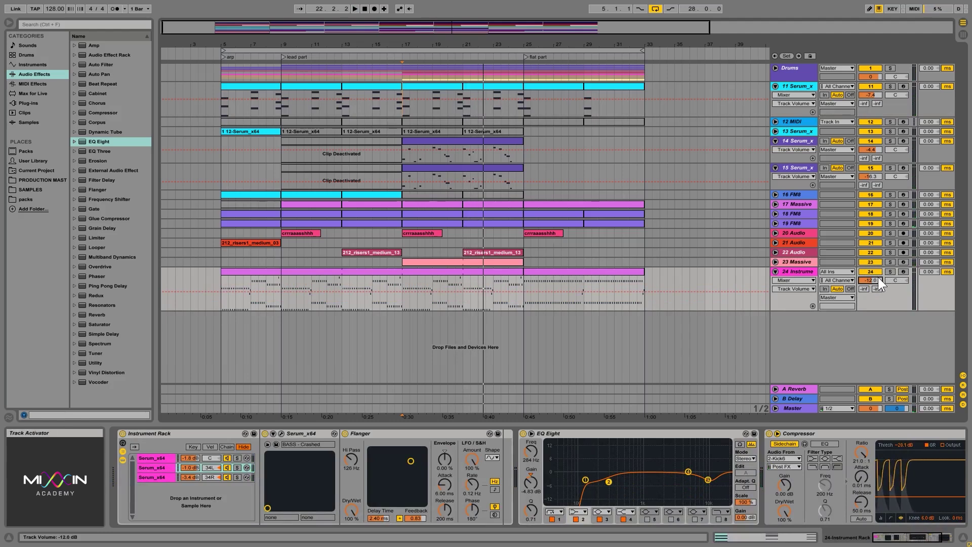
pyautogui.click(891, 280)
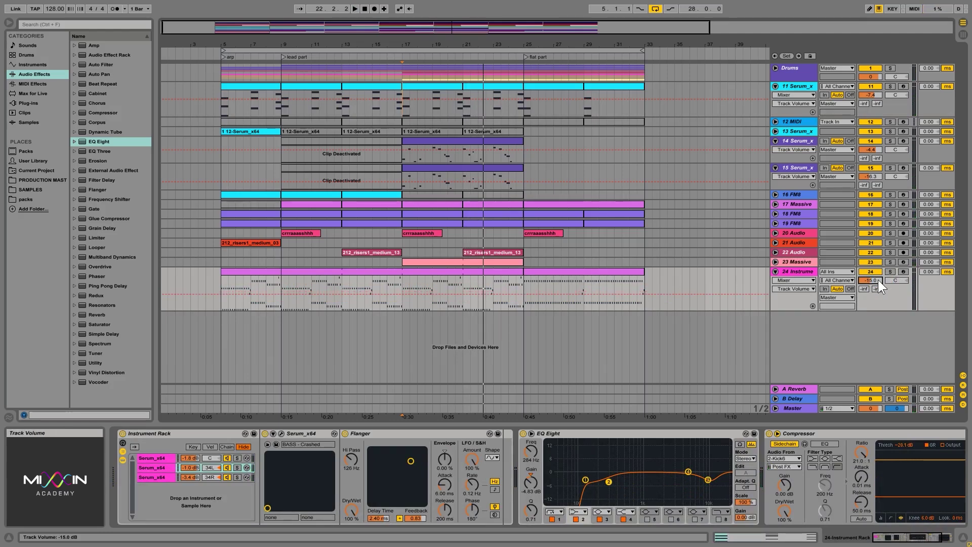
pyautogui.press('space')
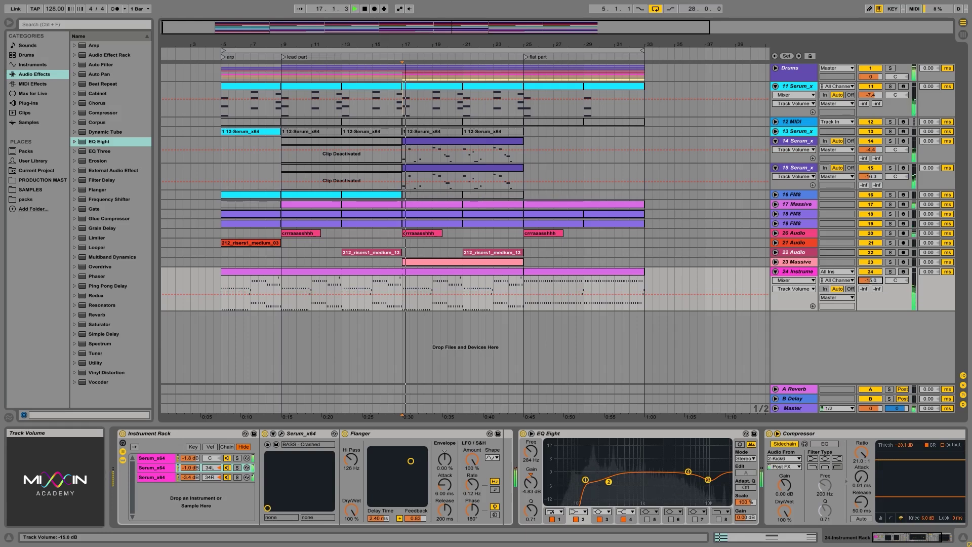
pyautogui.press('Down')
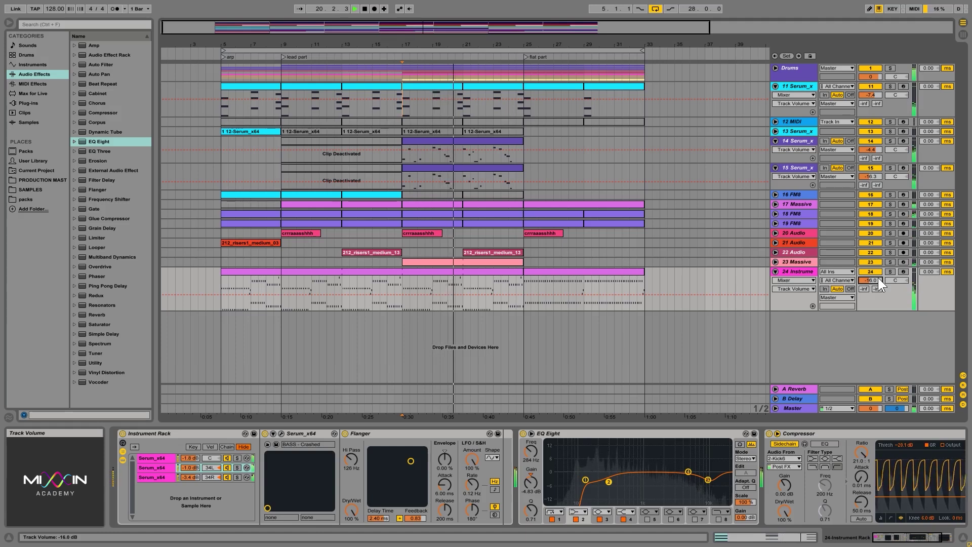
# Step: Compare the mix from bar 17 with track 24 switched off and on, then save the set
pyautogui.click(877, 270)
pyautogui.click(876, 272)
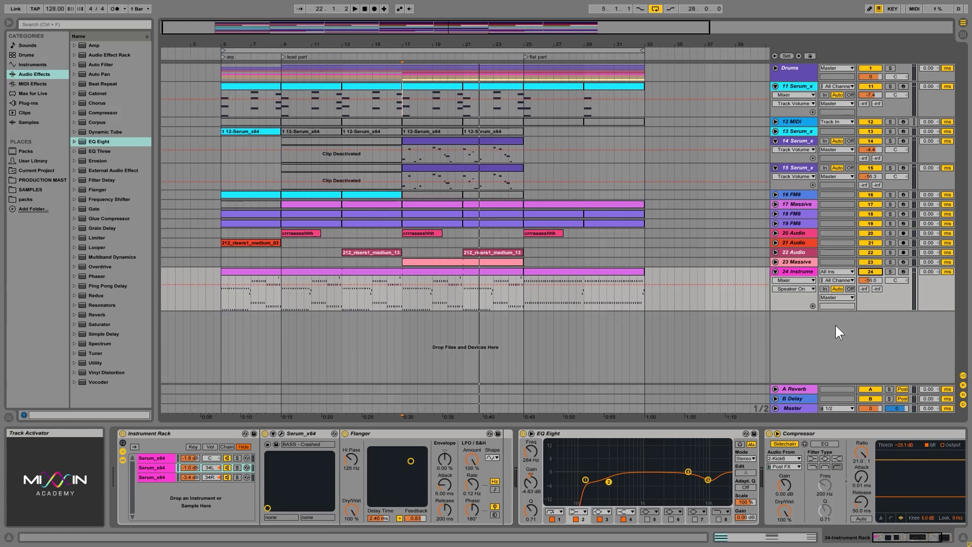
pyautogui.press('space')
pyautogui.click(871, 272)
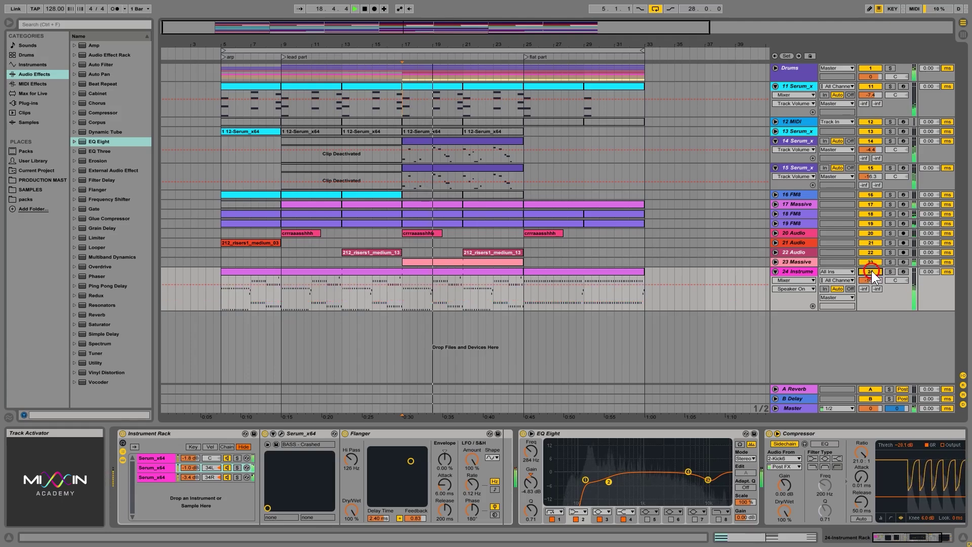
pyautogui.click(871, 271)
pyautogui.click(876, 281)
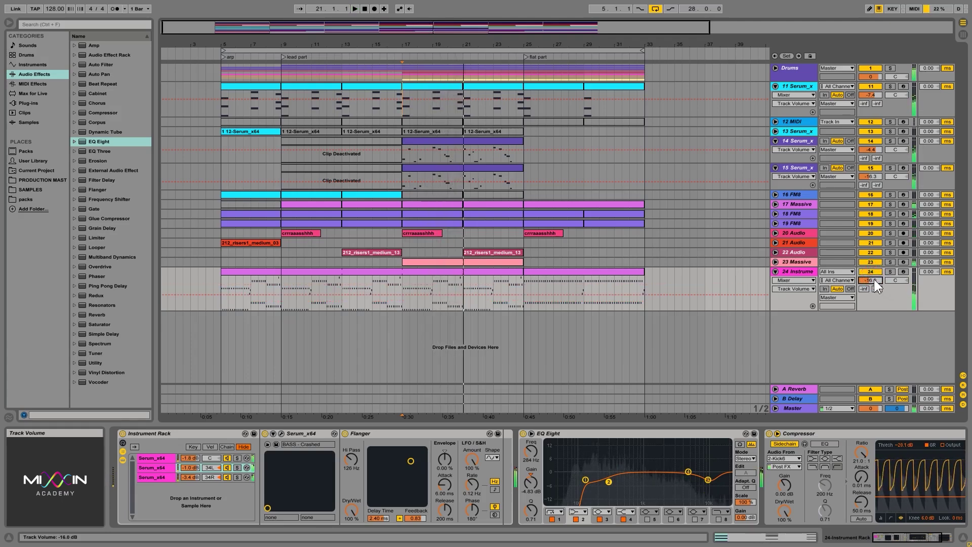
pyautogui.hotkey('ctrl', 's')
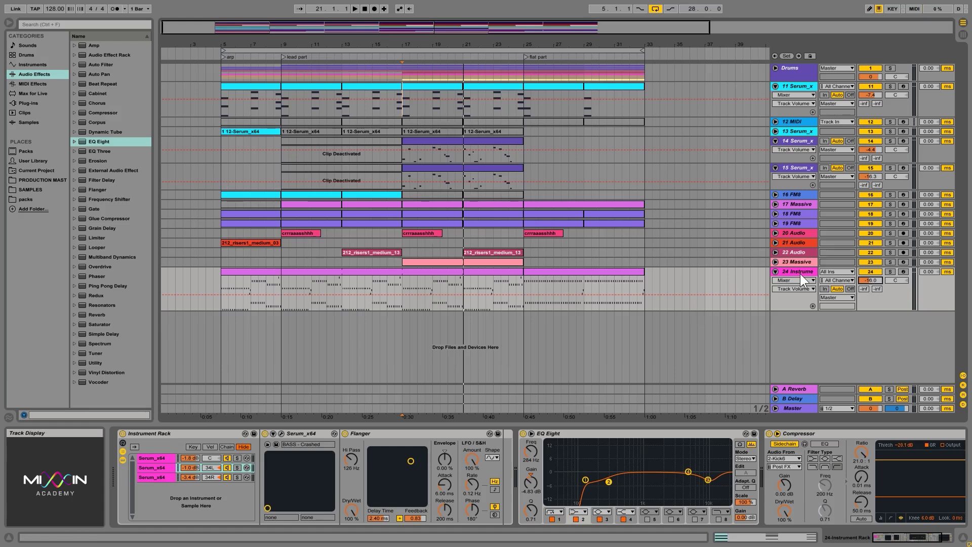
# Step: Play from bar 17 with track 24 soloed and show the third Serum chain of its Instrument Rack
pyautogui.click(399, 283)
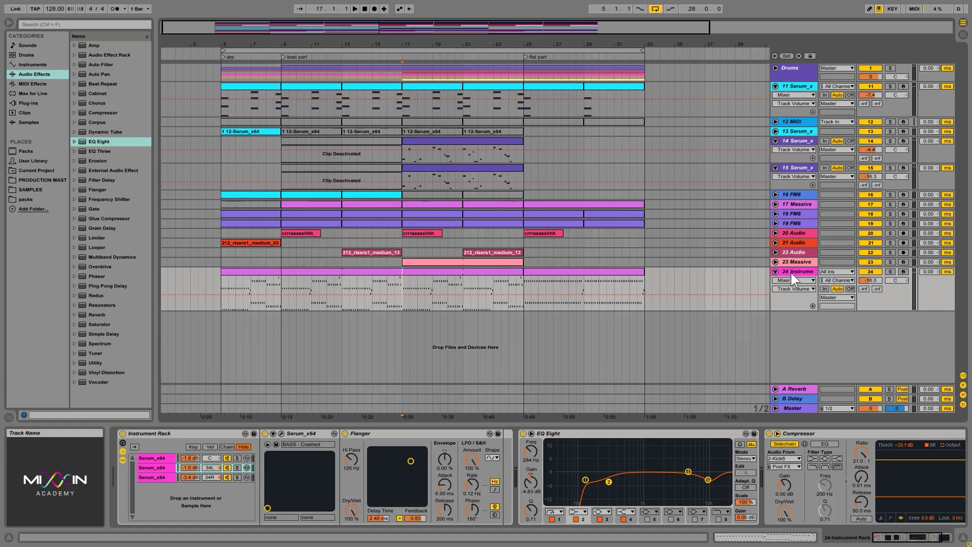
pyautogui.press('space')
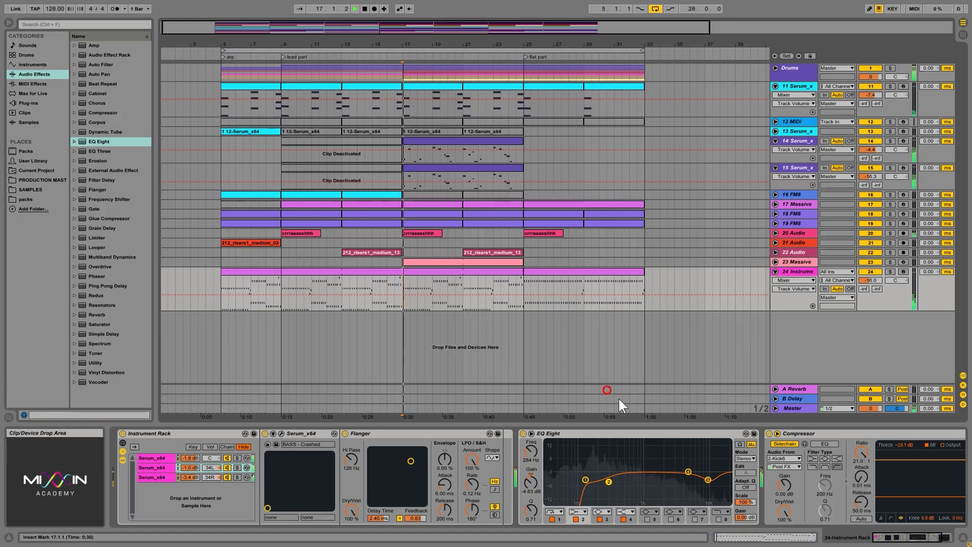
pyautogui.click(891, 270)
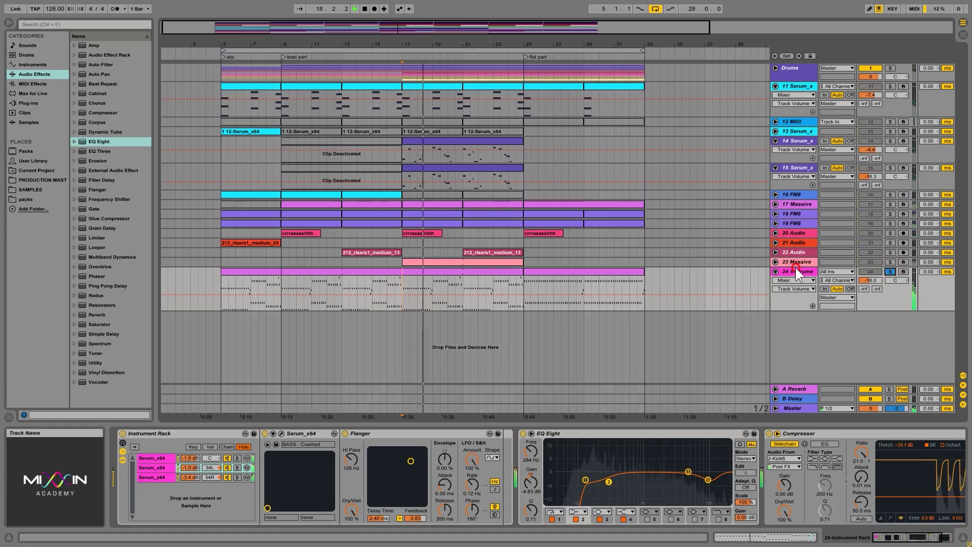
pyautogui.click(161, 476)
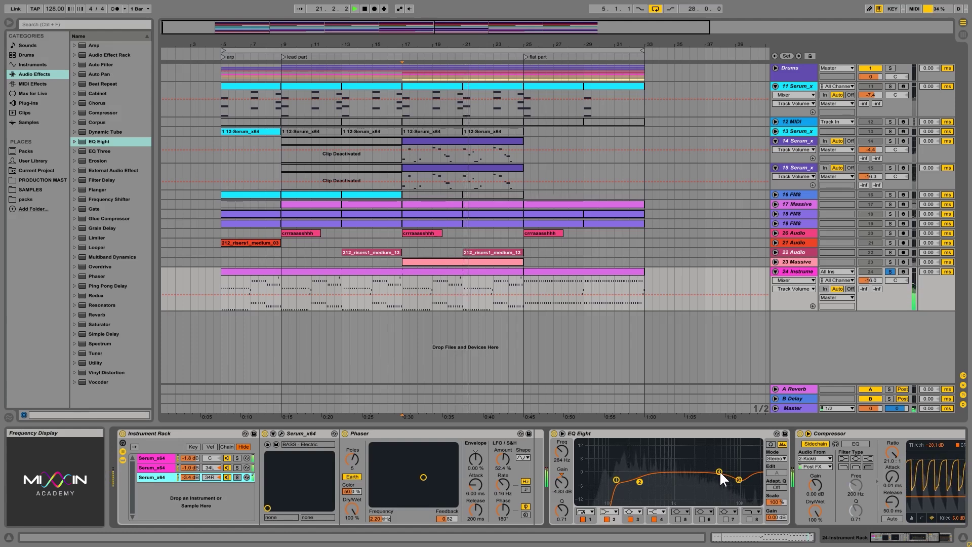
# Step: In track 24's EQ Eight, cut band 3 about 8 dB at 10.2 kHz and boost band 4 about 5.3 dB at 1.70 kHz
pyautogui.moveTo(719, 471); pyautogui.dragTo(738, 487)
pyautogui.press('space')
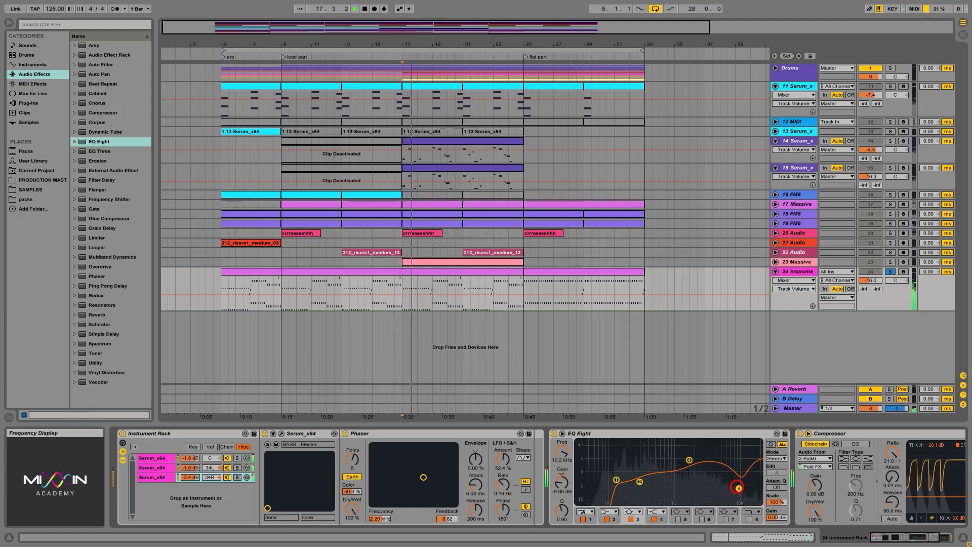
pyautogui.moveTo(689, 460); pyautogui.dragTo(689, 461)
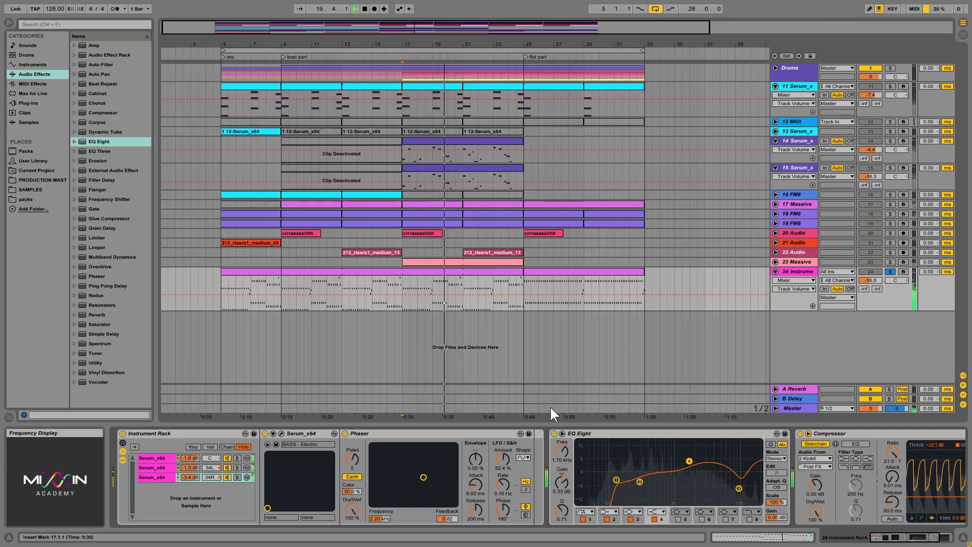
# Step: Audition the rack's second Serum chain in solo, then reduce track 24's EQ band 4 boost to about 1 dB at 1.83 kHz
pyautogui.click(238, 467)
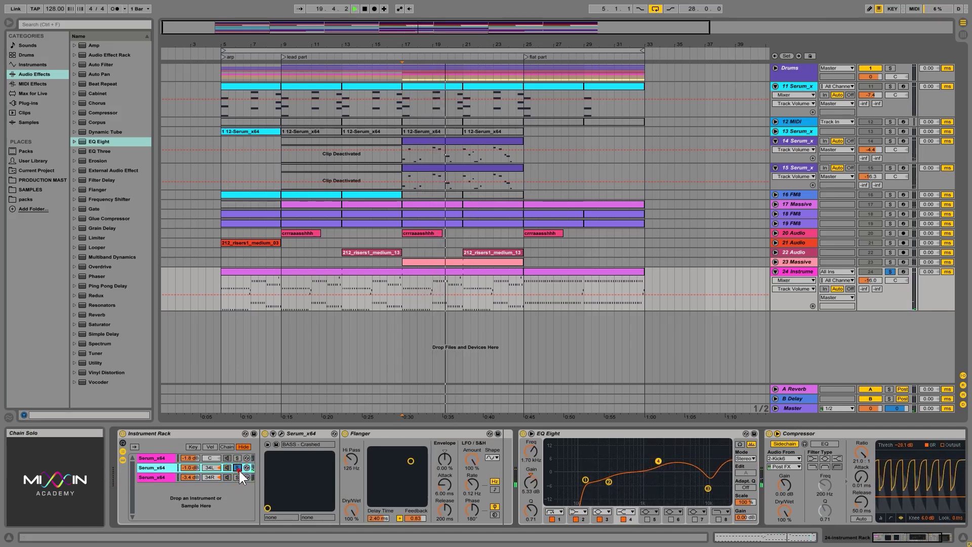
pyautogui.press('space')
pyautogui.press('space')
pyautogui.press('space')
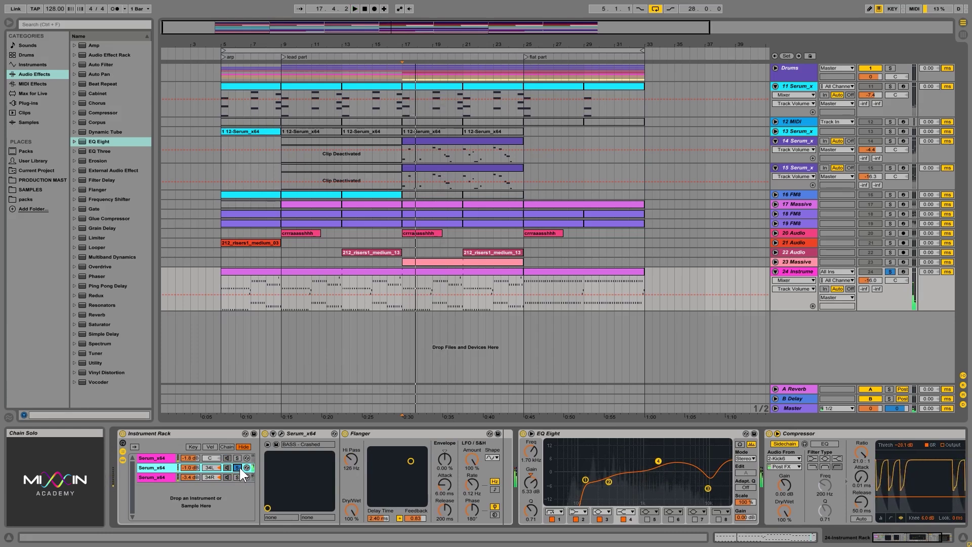
pyautogui.click(238, 468)
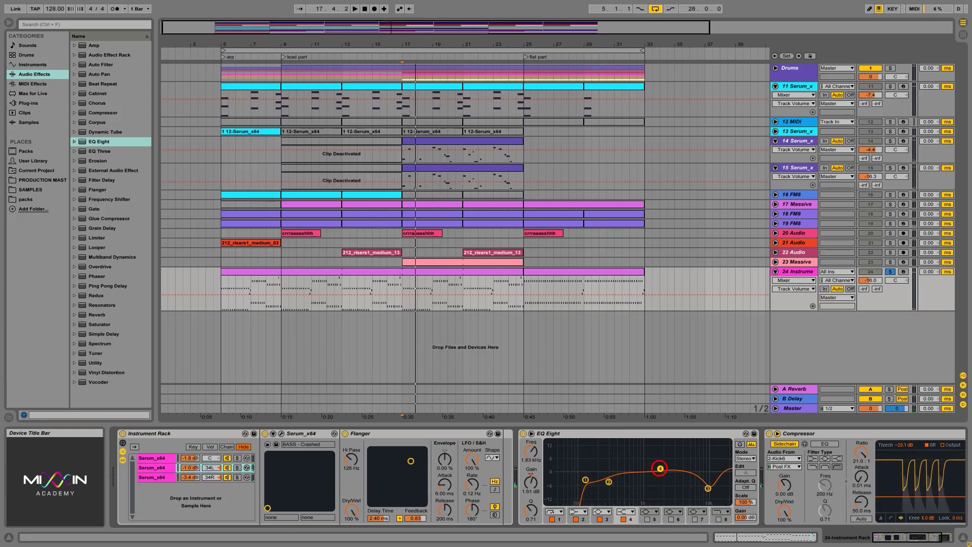
# Step: Add an EQ Eight after the Phaser in the rack's third Serum chain and set its low cut to about 147 Hz
pyautogui.click(169, 477)
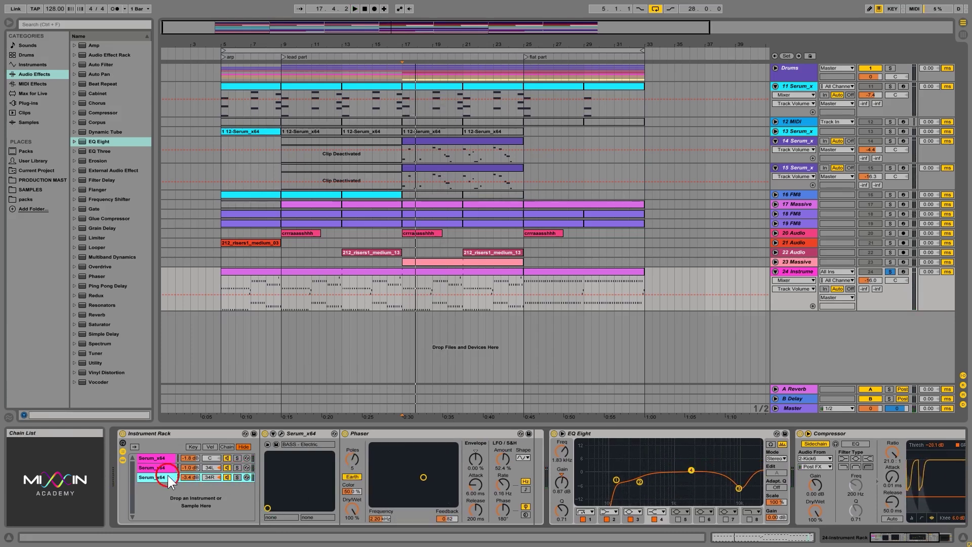
pyautogui.click(94, 140)
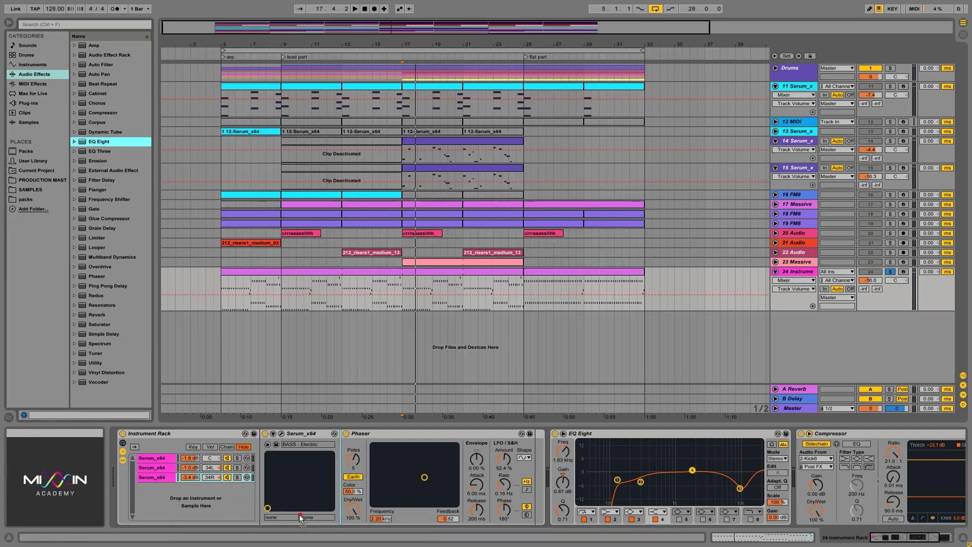
pyautogui.moveTo(178, 478); pyautogui.dragTo(178, 478)
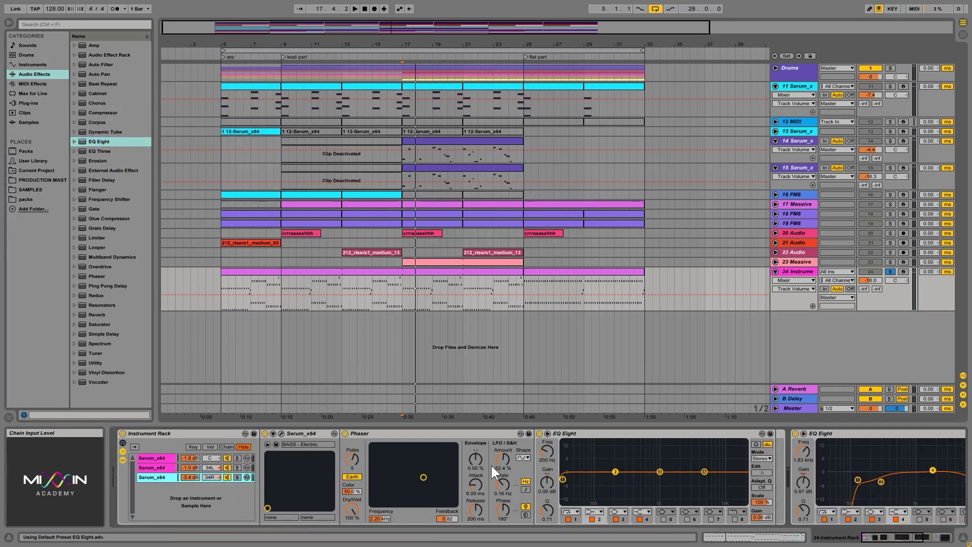
pyautogui.moveTo(562, 479); pyautogui.dragTo(600, 479)
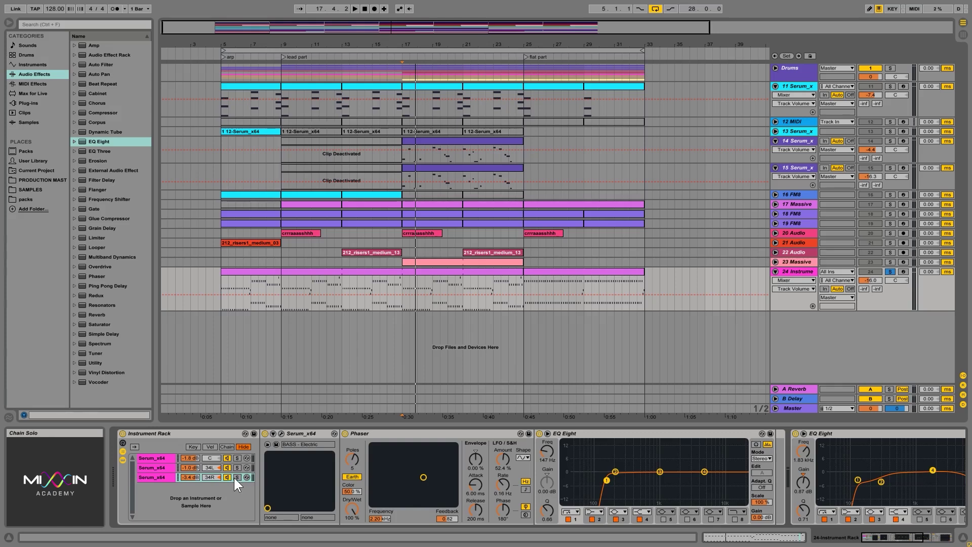
# Step: Play the third Serum chain in solo, raise its new EQ's low cut slightly, and boost band 3 about 4.6 dB at 850 Hz
pyautogui.click(236, 477)
pyautogui.press('space')
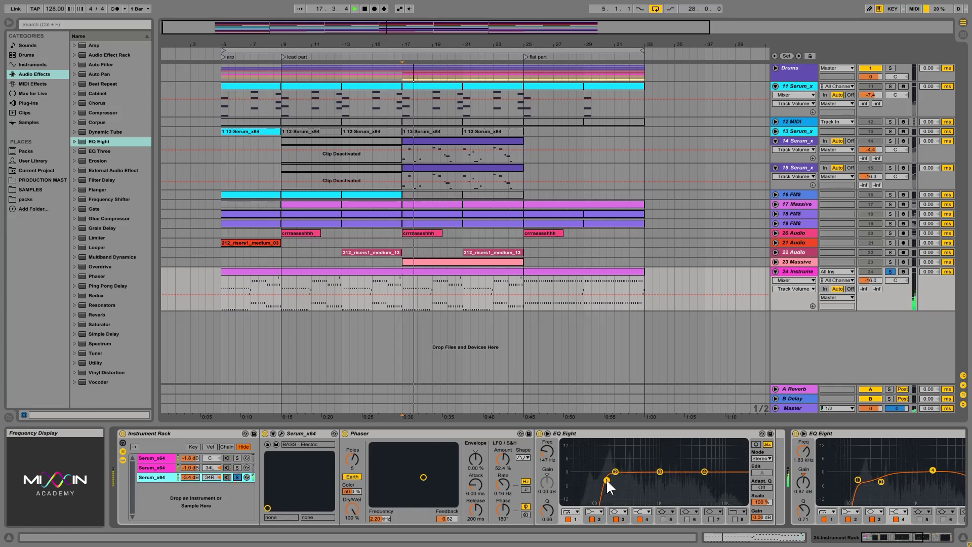
pyautogui.moveTo(606, 479); pyautogui.dragTo(655, 463)
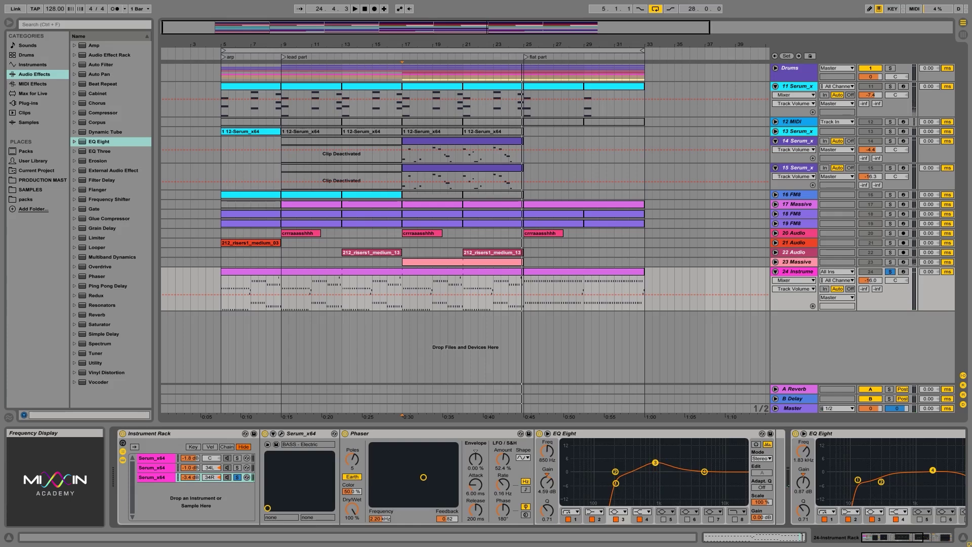
# Step: Play the rack's second Serum chain in solo and add an EQ Eight after its Flanger
pyautogui.click(134, 467)
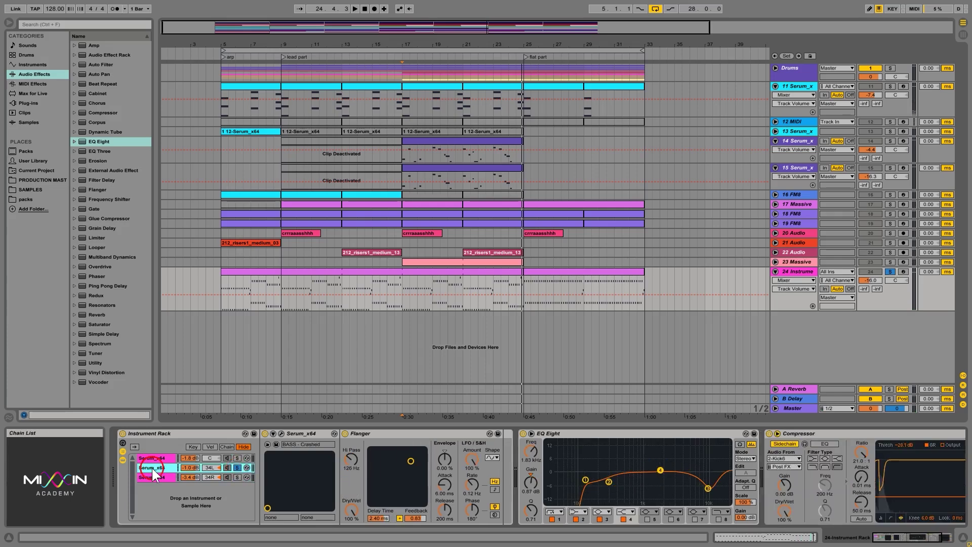
pyautogui.press('space')
pyautogui.moveTo(93, 143); pyautogui.dragTo(185, 471)
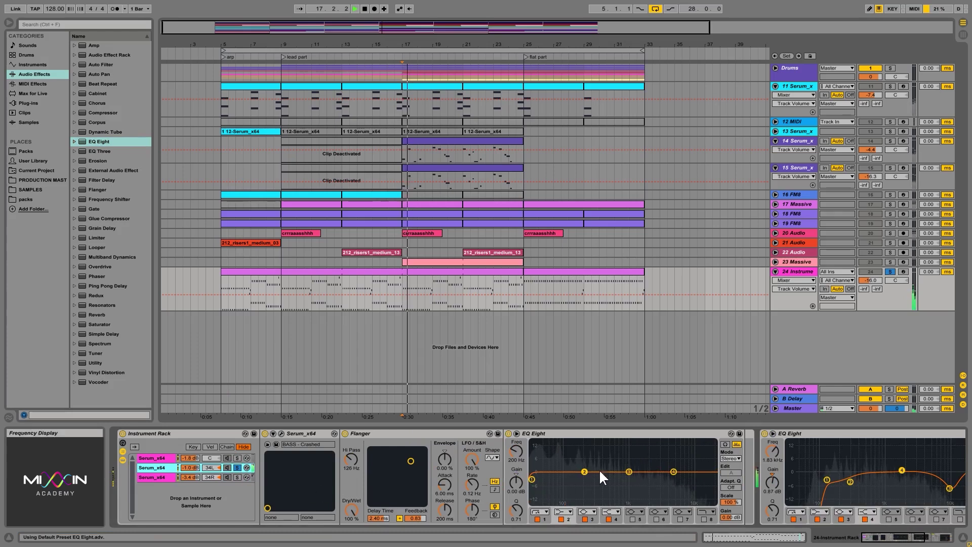
# Step: Raise the new EQ's low cut, boost band 3 about 6.6 dB at 3.00 kHz, and turn the Flanger's LFO phase down
pyautogui.moveTo(552, 479); pyautogui.dragTo(659, 458)
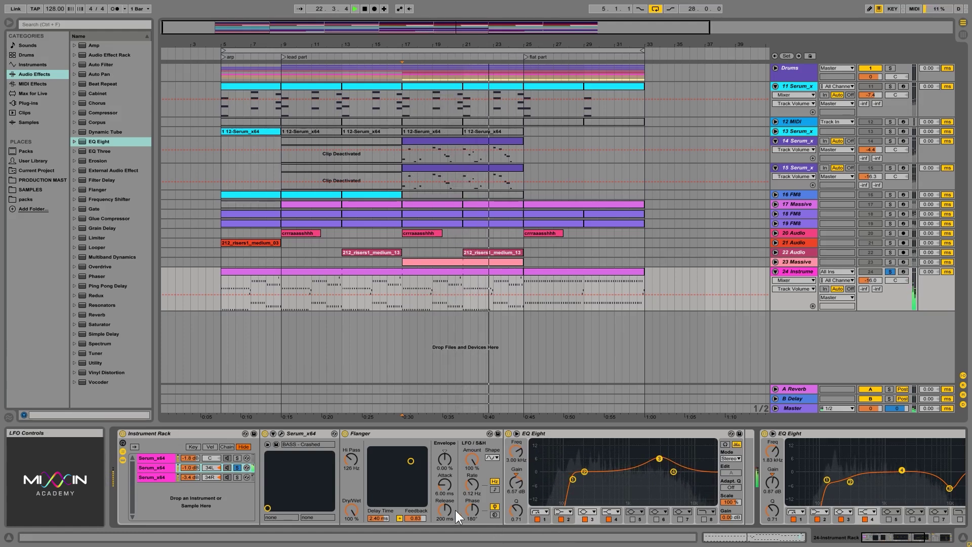
pyautogui.moveTo(473, 508); pyautogui.dragTo(473, 546)
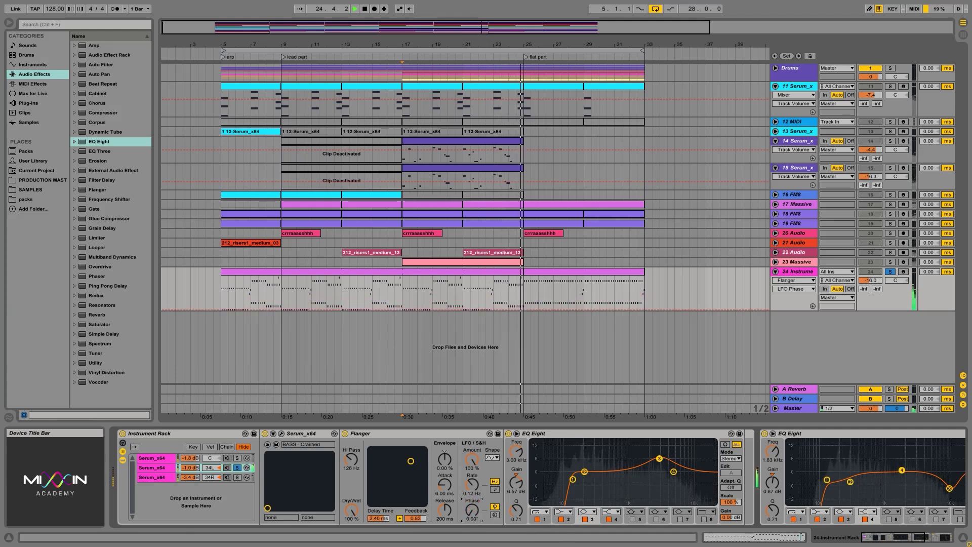
pyautogui.moveTo(473, 509); pyautogui.dragTo(473, 546)
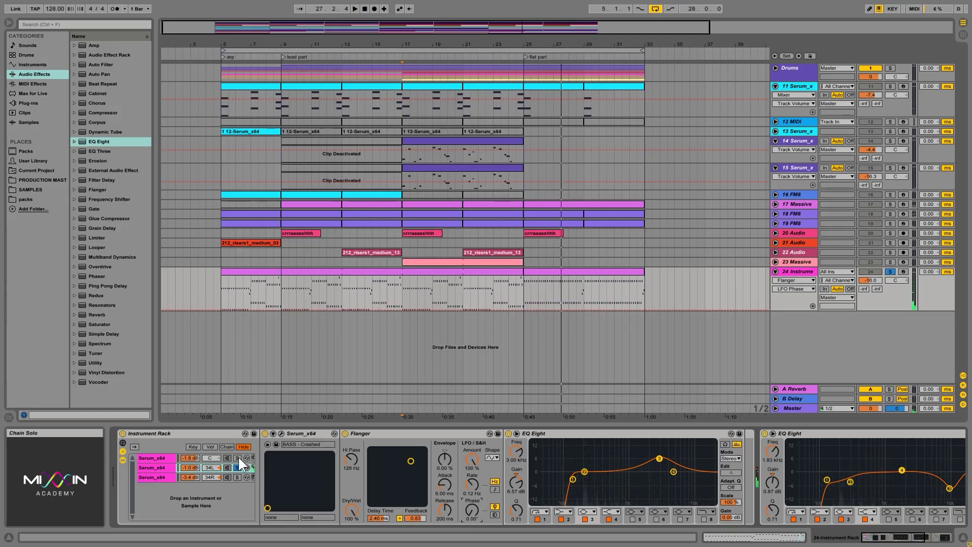
# Step: Add an EQ Eight directly after Serum in the rack's first Serum chain, with that chain in solo
pyautogui.click(175, 461)
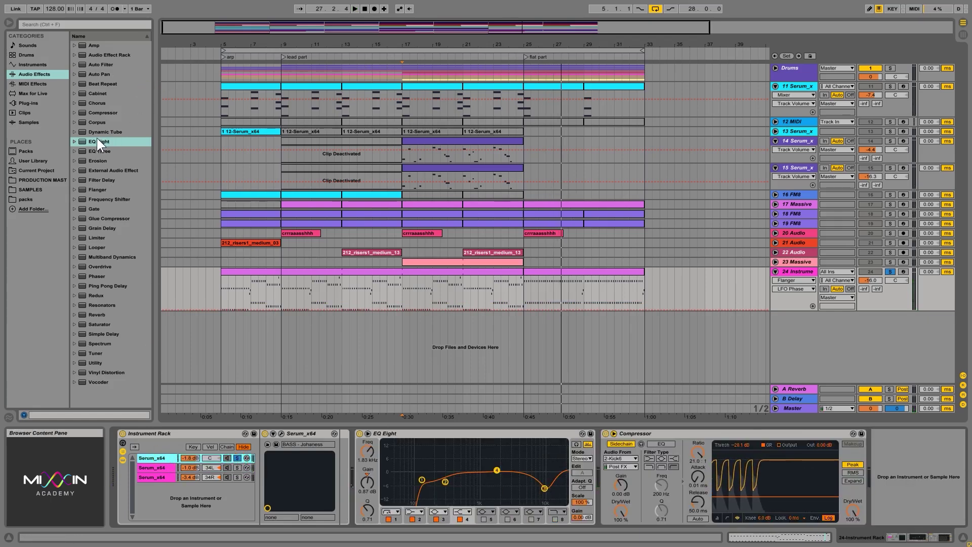
pyautogui.click(208, 428)
pyautogui.click(181, 460)
pyautogui.press('Return')
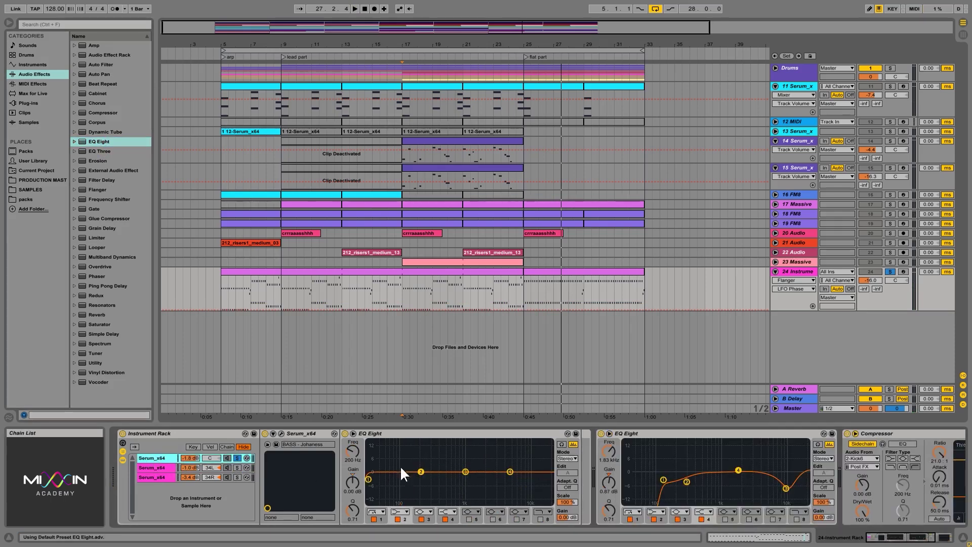
# Step: Play the first chain, set its new EQ's low cut to about 123 Hz, boost band 3, and cut band 4 about 6.8 dB at 5.79 kHz
pyautogui.press('space')
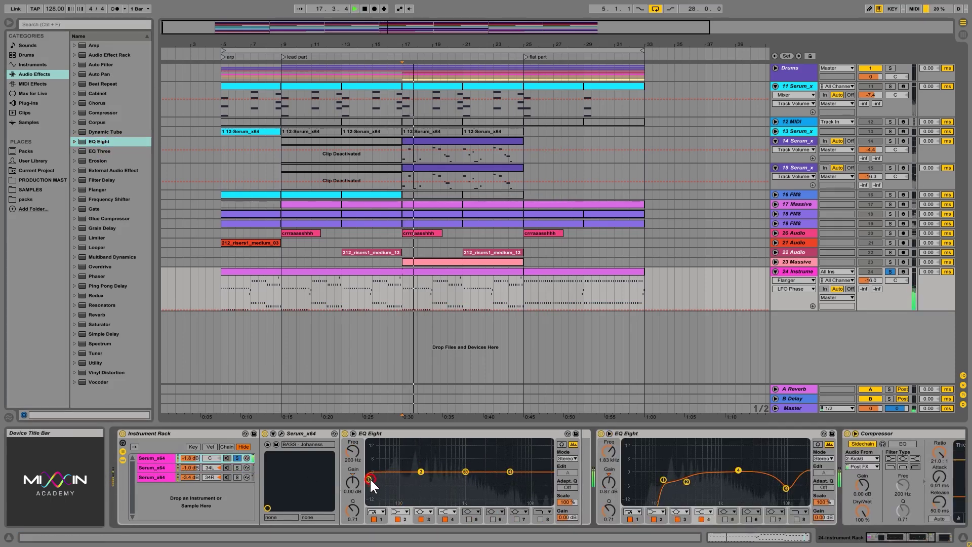
pyautogui.moveTo(370, 478); pyautogui.dragTo(407, 479)
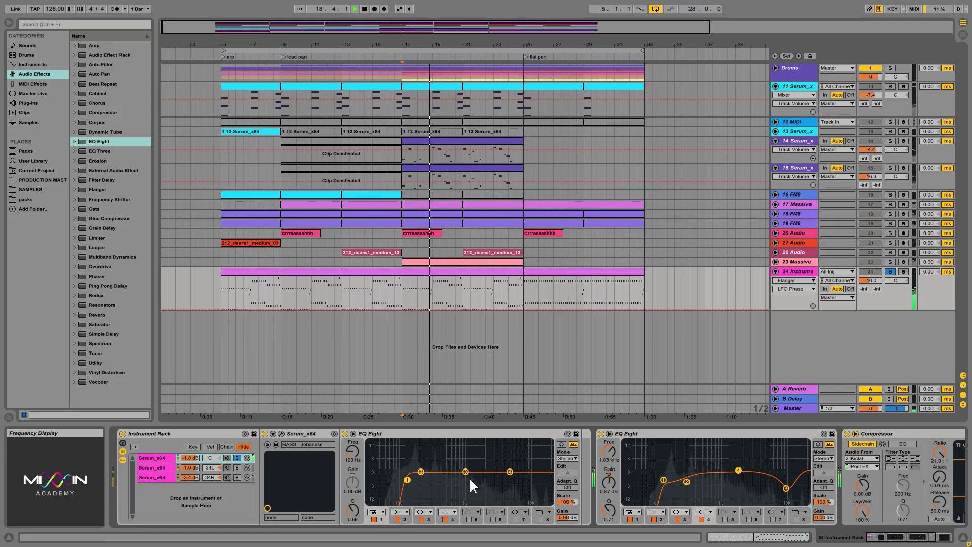
pyautogui.moveTo(466, 472); pyautogui.dragTo(514, 486)
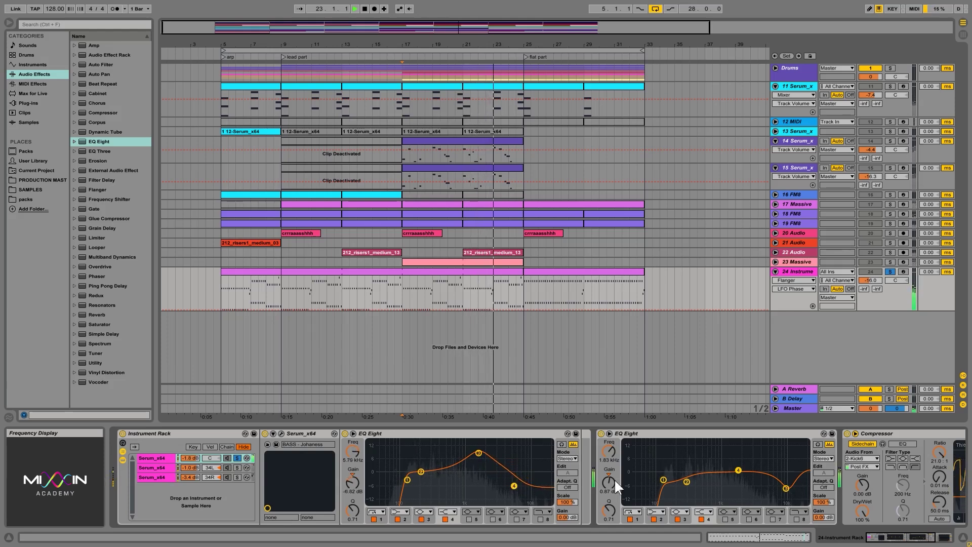
# Step: Ease the track EQ's band 3 cut to about 6.3 dB at 11.0 kHz and set the first chain's band 3 boost to about 6.3 dB at 2.79 kHz
pyautogui.moveTo(787, 488)
pyautogui.mouseDown()
pyautogui.moveTo(785, 472)
pyautogui.moveTo(788, 483)
pyautogui.mouseUp()
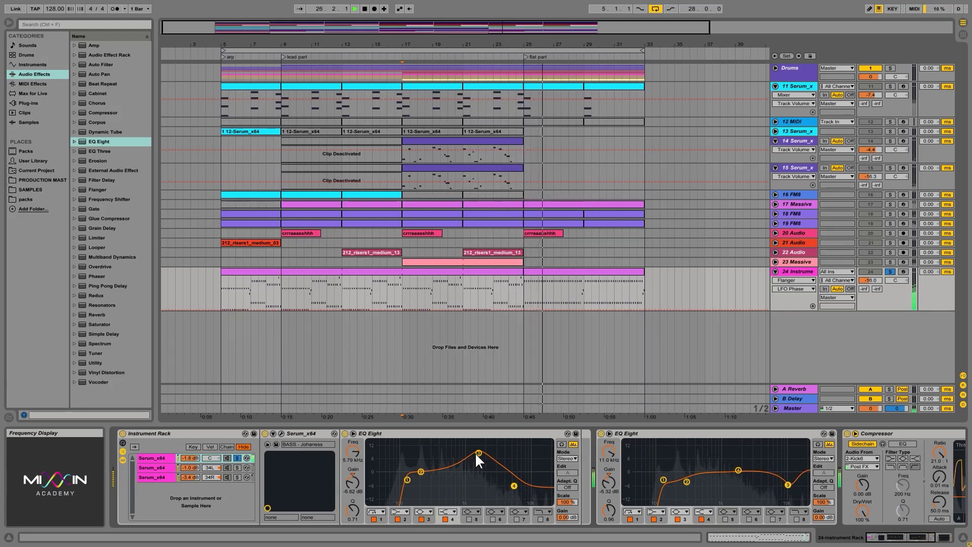
pyautogui.moveTo(478, 453); pyautogui.dragTo(494, 458)
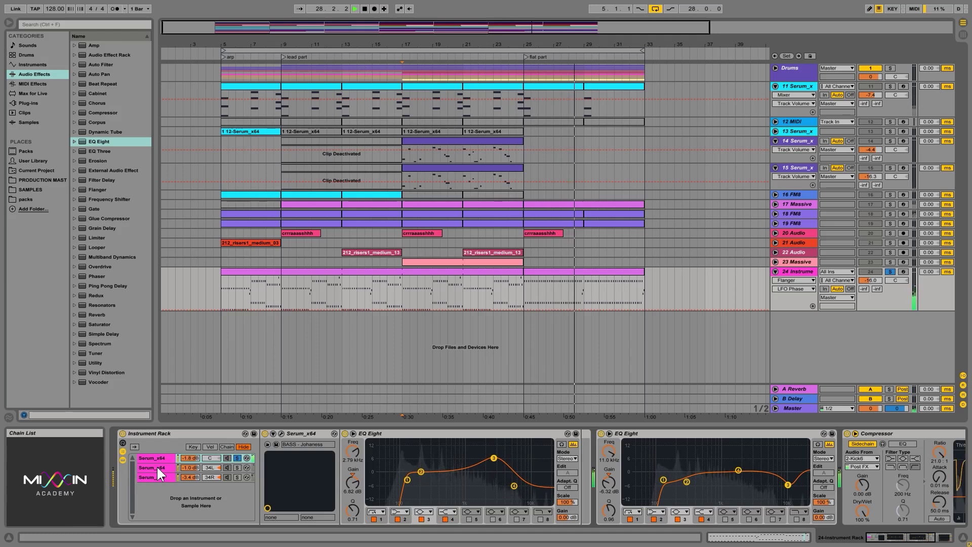
pyautogui.click(236, 458)
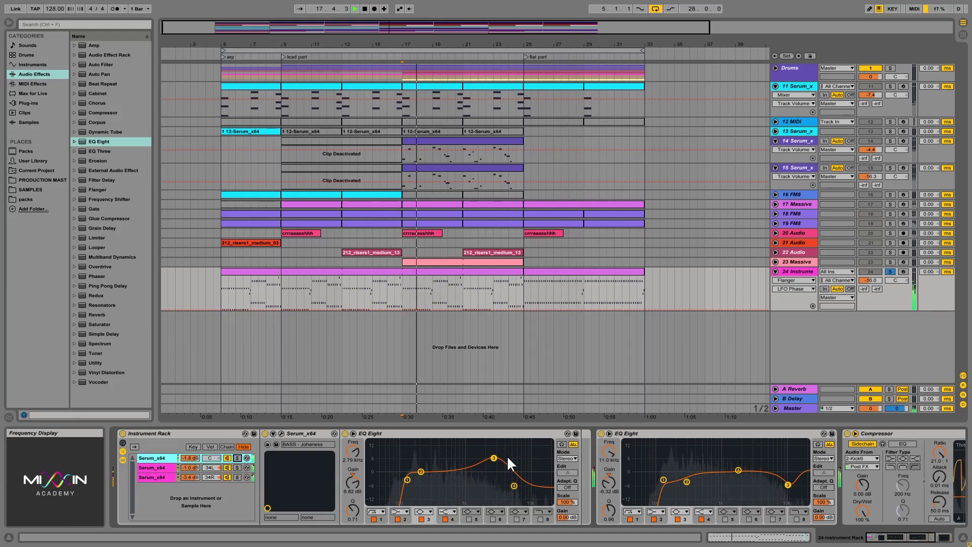
pyautogui.moveTo(494, 458); pyautogui.dragTo(493, 459)
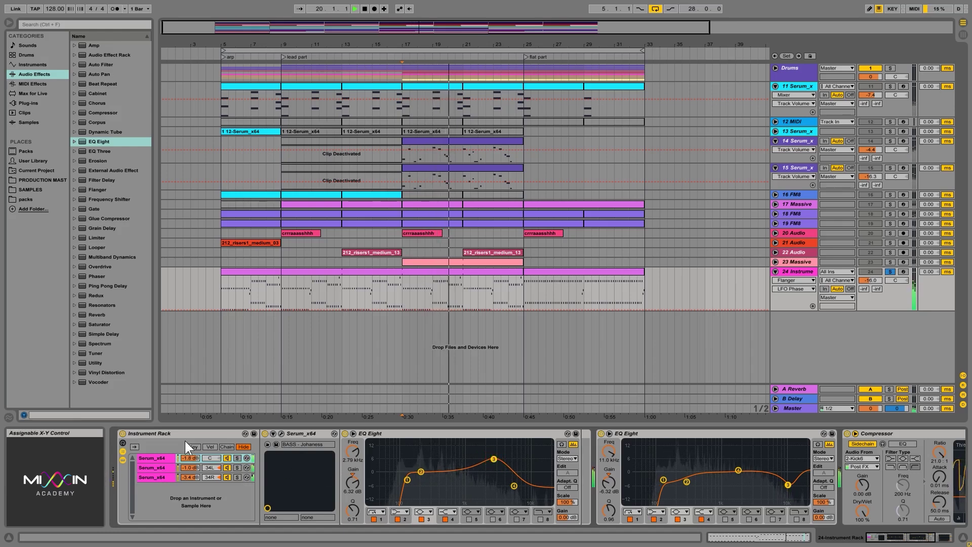
# Step: Take track 24 out of solo and audition it within the full mix from bar 17
pyautogui.click(890, 272)
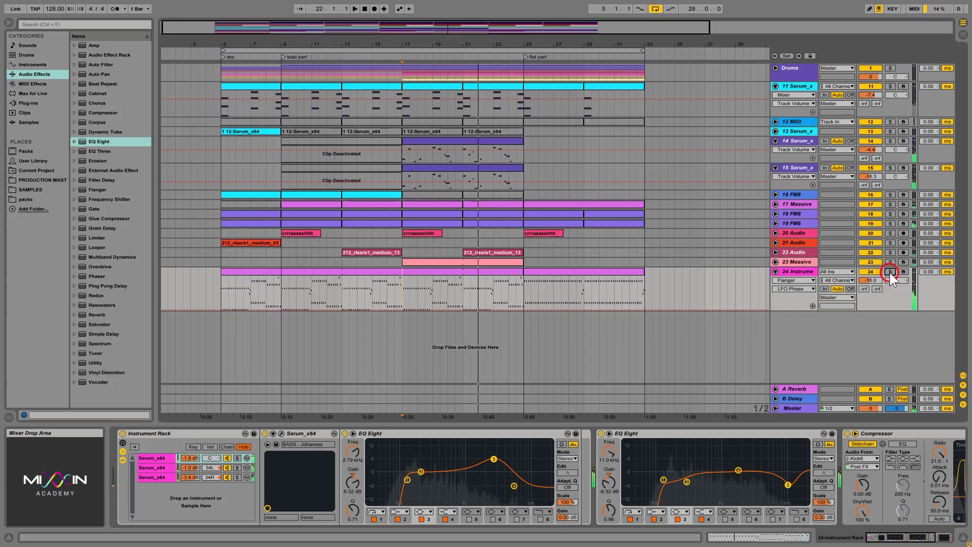
pyautogui.press('space')
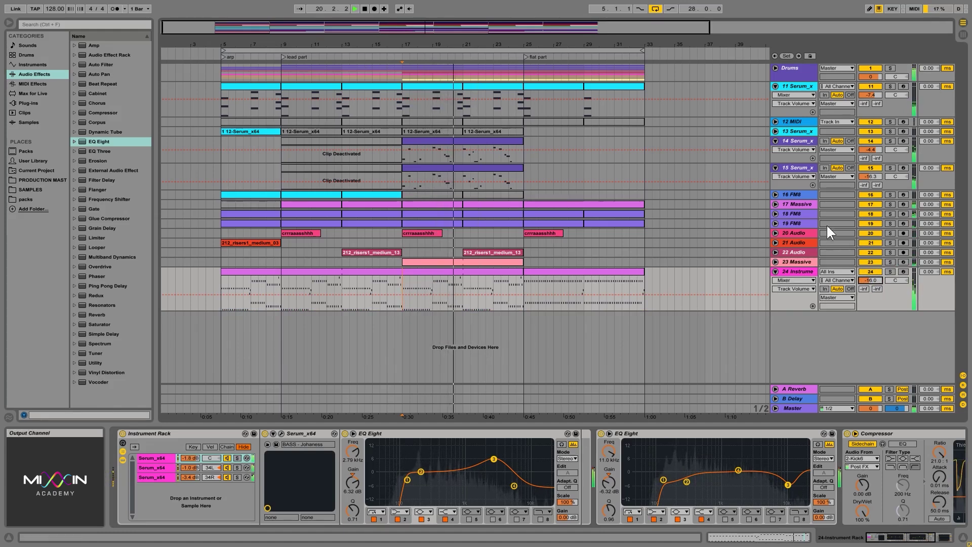
pyautogui.press('space')
# Step: Fold tracks 11, 14, 15 and 24 in the arrangement and save the project
pyautogui.click(776, 167)
pyautogui.click(776, 142)
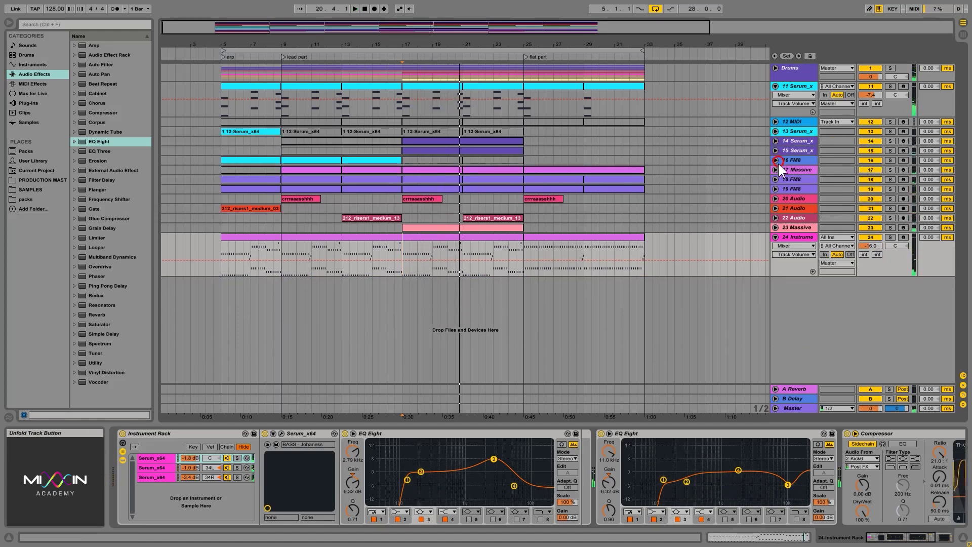
pyautogui.click(775, 237)
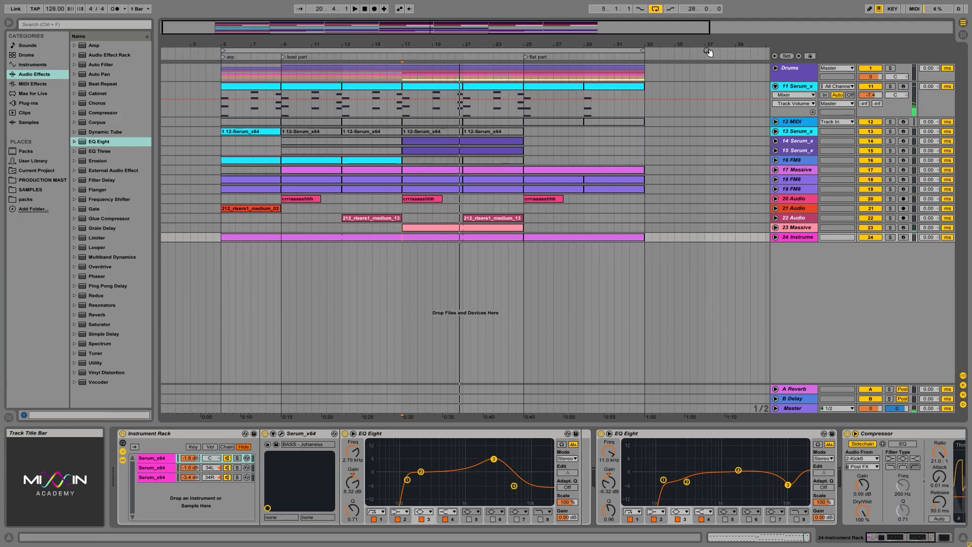
pyautogui.click(775, 83)
pyautogui.click(787, 72)
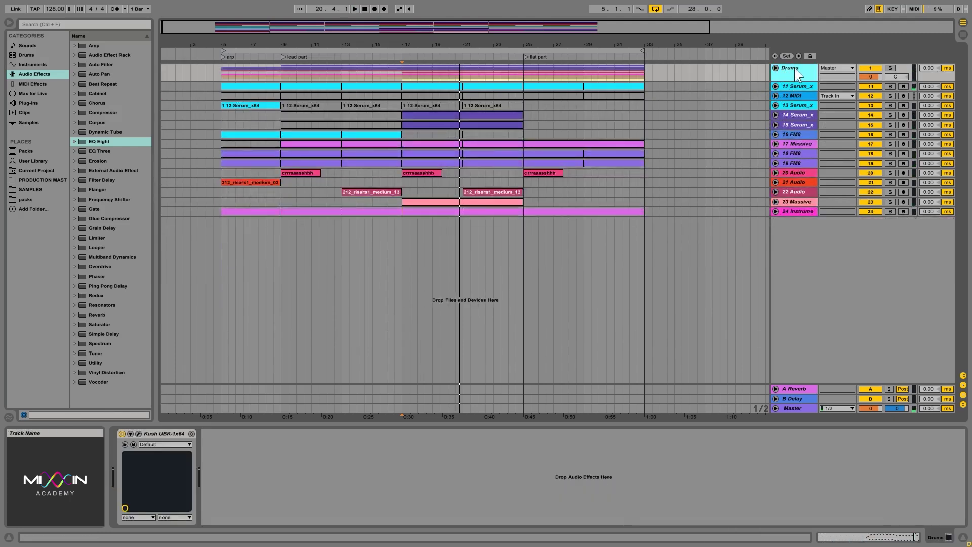
pyautogui.hotkey('ctrl', 'v')
pyautogui.hotkey('ctrl', 's')
# Step: Unfold the Drums group, fold the XF_Hat track, and leave the XF_clap and FFS_Clap tracks expanded
pyautogui.click(775, 68)
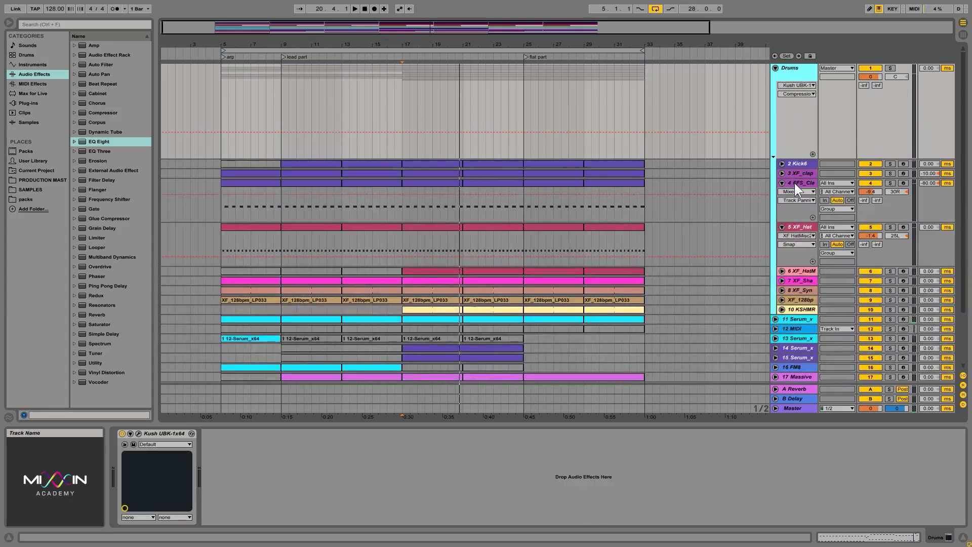
pyautogui.click(782, 183)
pyautogui.click(783, 192)
pyautogui.click(782, 174)
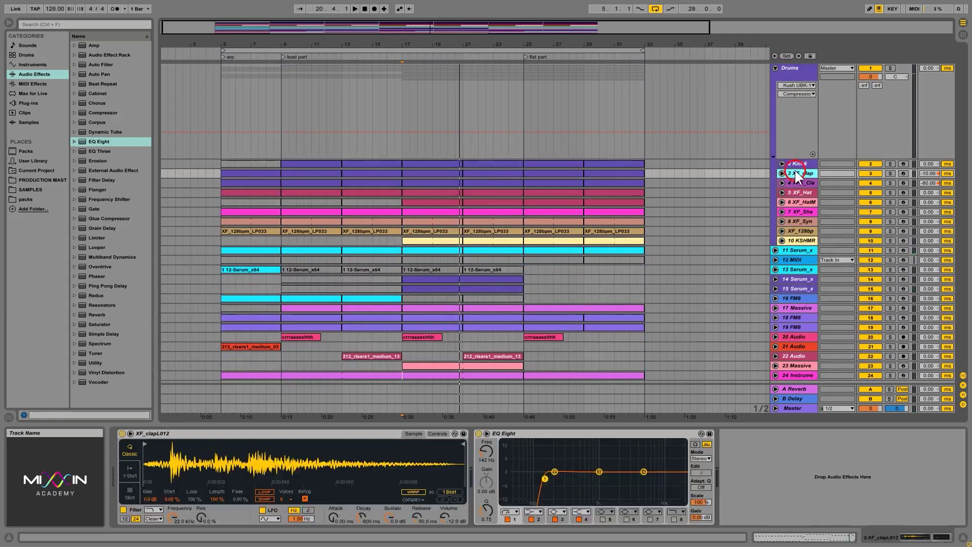
pyautogui.click(782, 173)
pyautogui.click(782, 217)
pyautogui.click(803, 216)
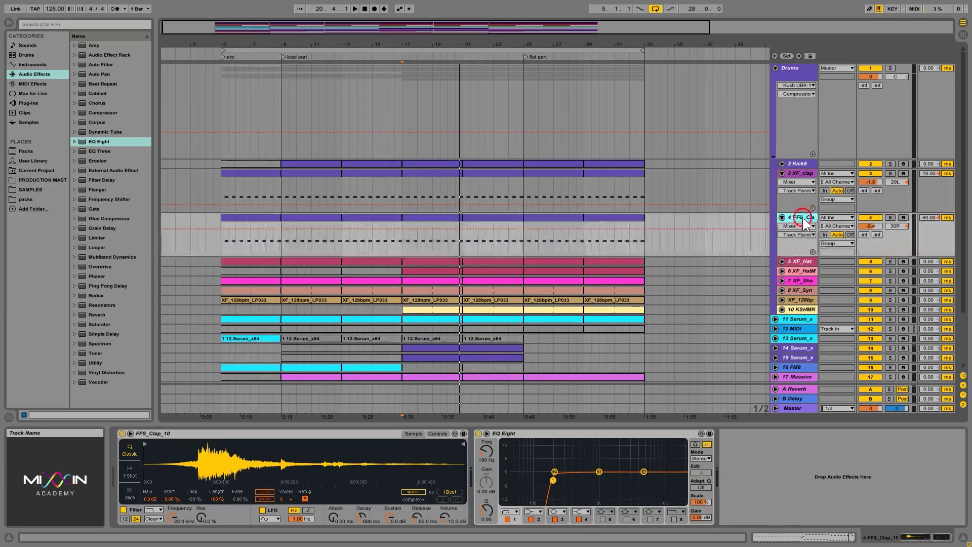
# Step: Audition the two clap tracks in solo and pan XF_clap to 14L and FFS_Clap to 14R
pyautogui.click(889, 216)
pyautogui.press('space')
pyautogui.click(890, 173)
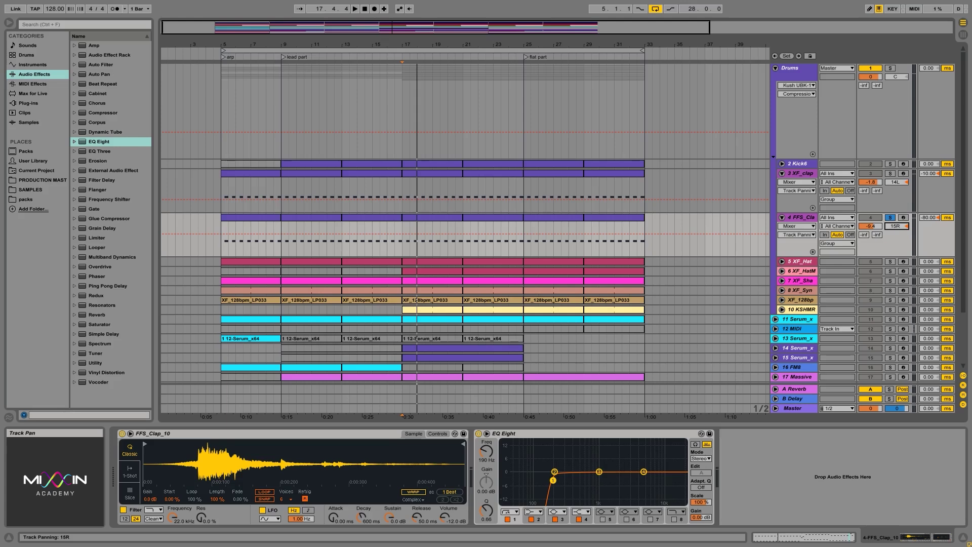
pyautogui.press('space')
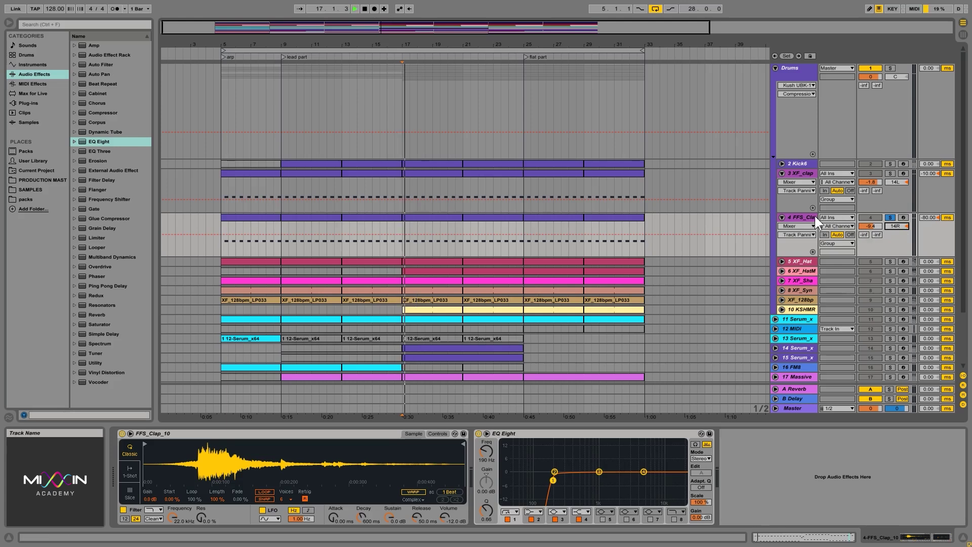
# Step: Boost band 4 in both clap EQs, setting XF_clap's to about 3.6 dB at 2.59 kHz
pyautogui.moveTo(642, 470); pyautogui.dragTo(630, 469)
pyautogui.press('space')
pyautogui.click(799, 174)
pyautogui.press('space')
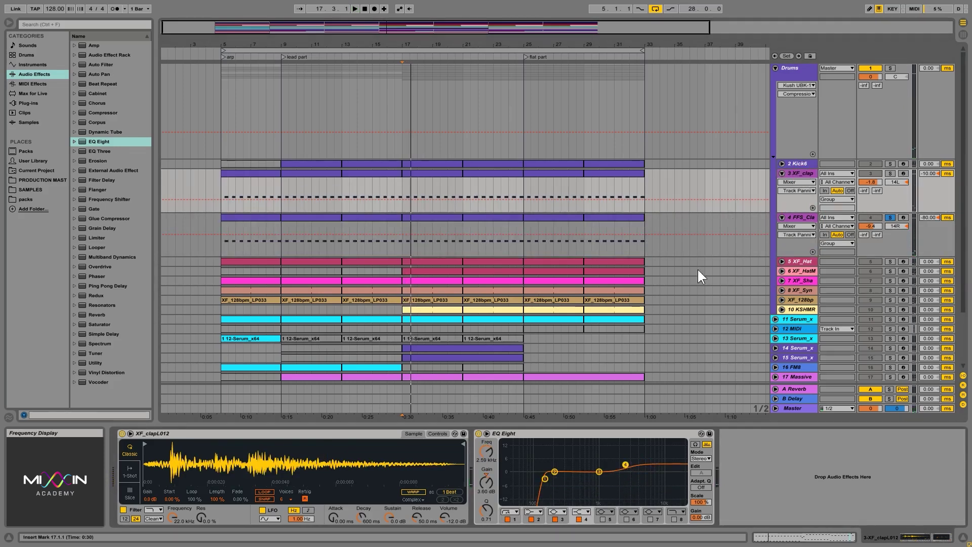
# Step: Unsolo the claps, play the full mix, and fine-tune their EQs, with FFS_Clap's band 4 boosted about 3.6 dB at 3.54 kHz
pyautogui.press('space')
pyautogui.click(890, 218)
pyautogui.click(890, 218)
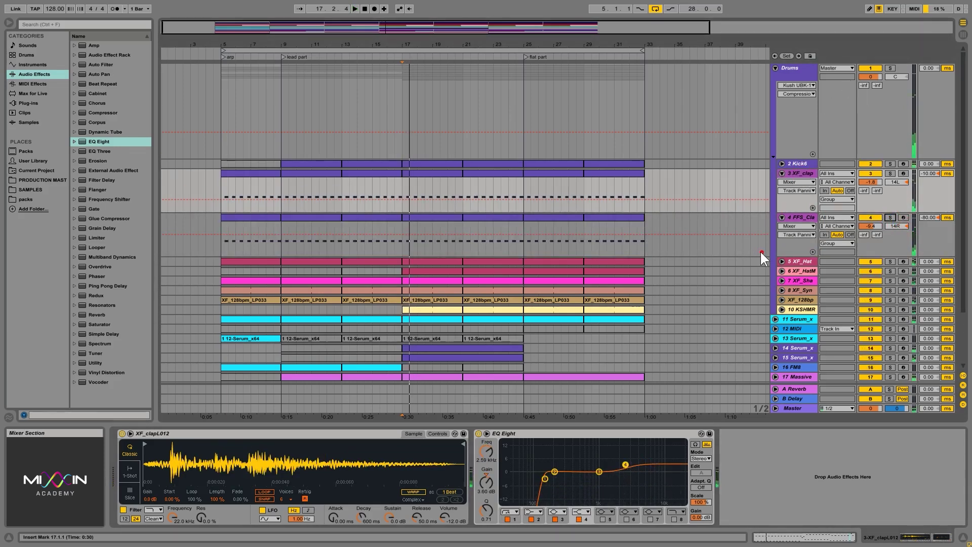
pyautogui.click(798, 175)
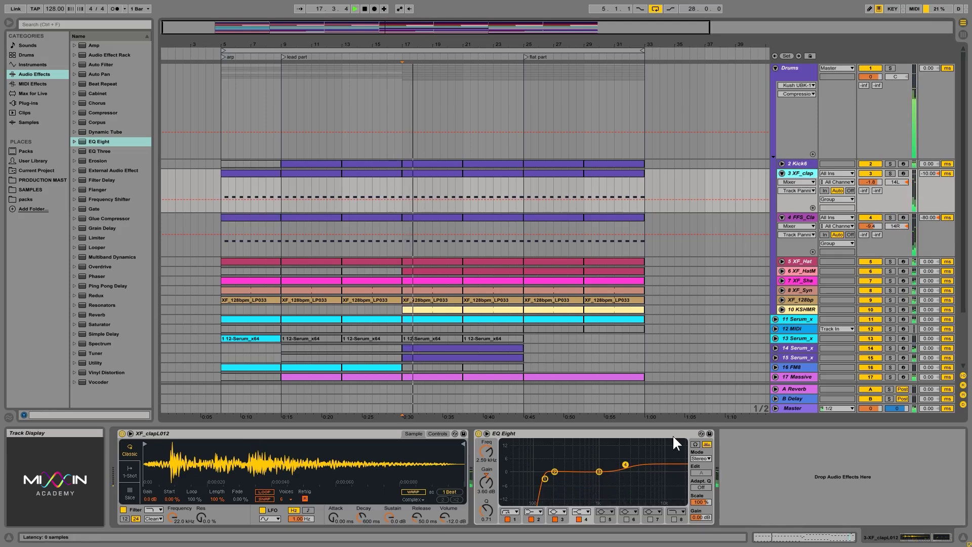
pyautogui.moveTo(625, 465); pyautogui.dragTo(633, 463)
pyautogui.click(809, 215)
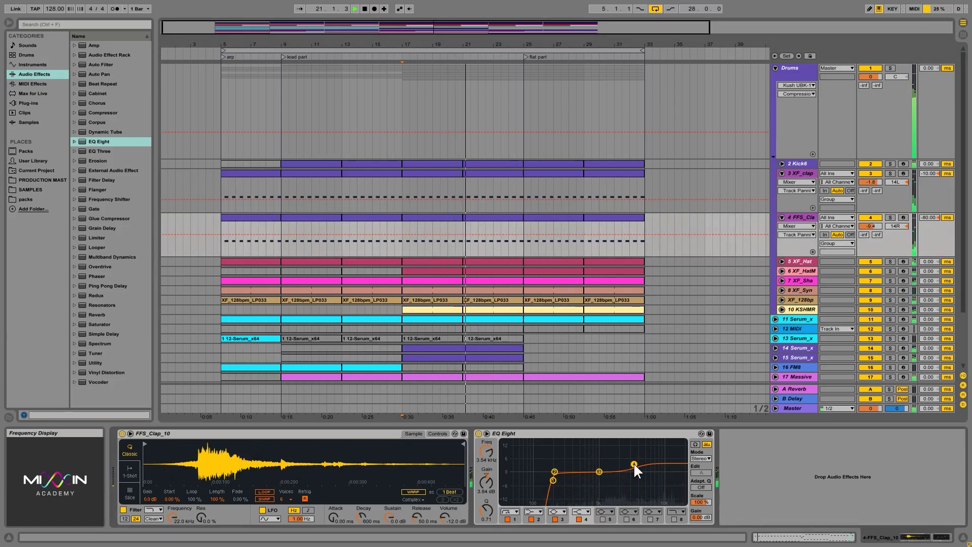
# Step: Fold both clap tracks and the Drums group, and show track 24's device chain
pyautogui.click(782, 172)
pyautogui.click(780, 199)
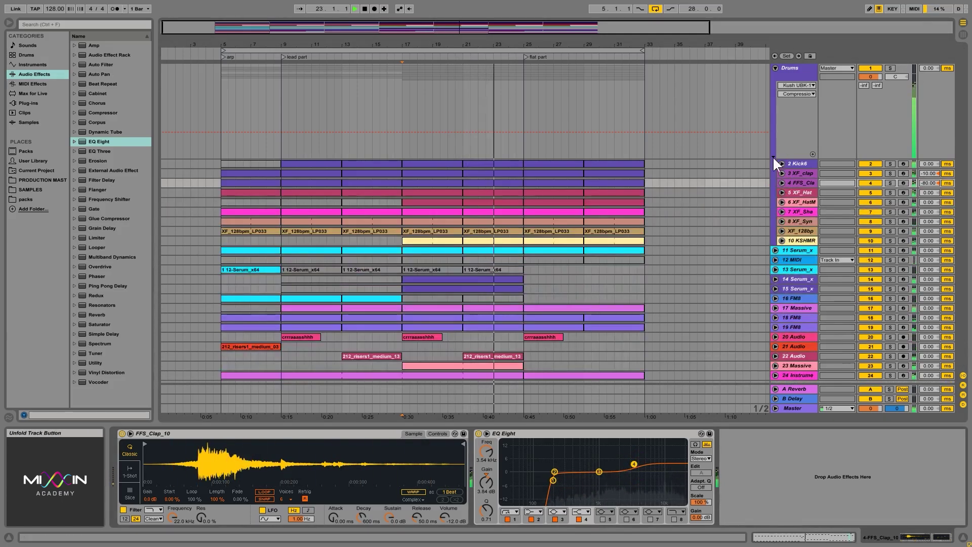
pyautogui.click(774, 68)
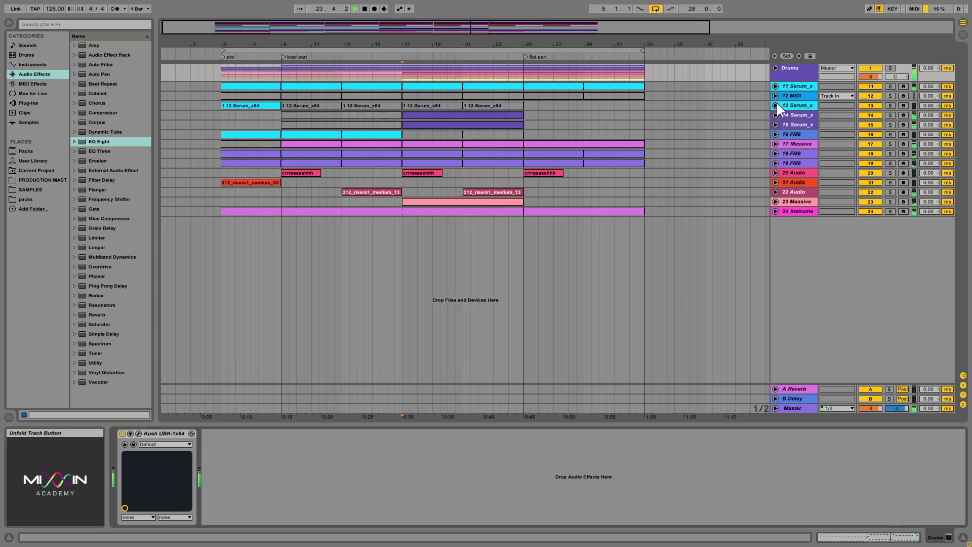
pyautogui.click(786, 212)
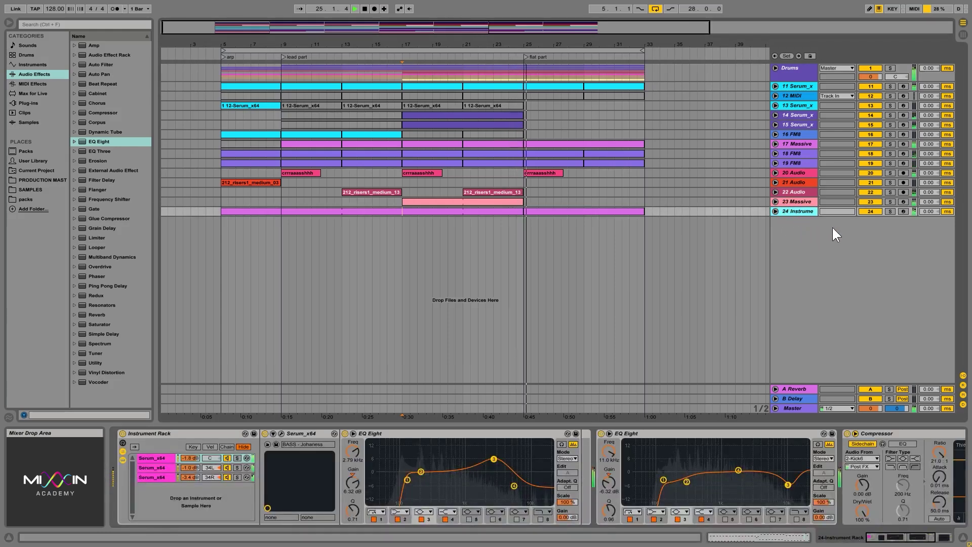
# Step: Lower track 11's volume to -8.4 dB during playback, fold the track, stop playback and save the project
pyautogui.click(776, 85)
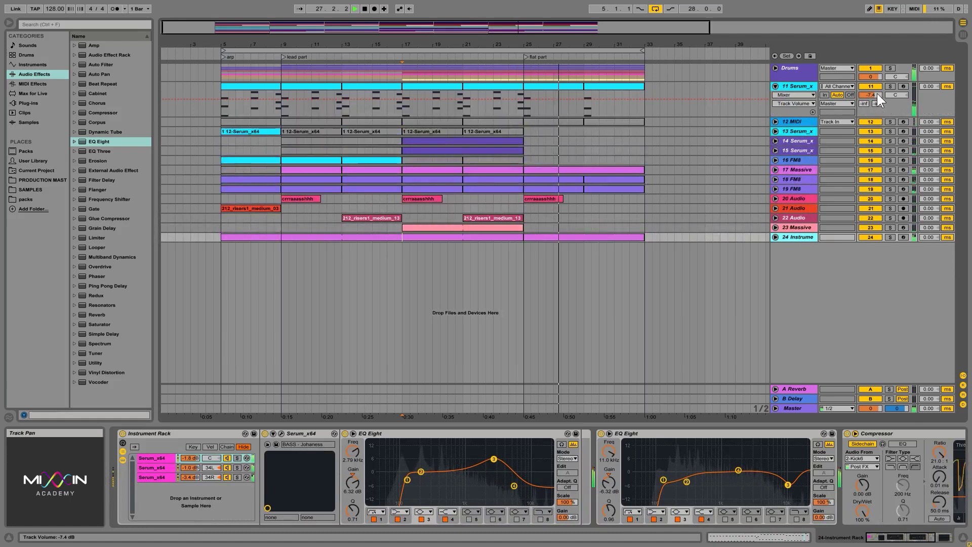
pyautogui.moveTo(878, 93); pyautogui.dragTo(880, 97)
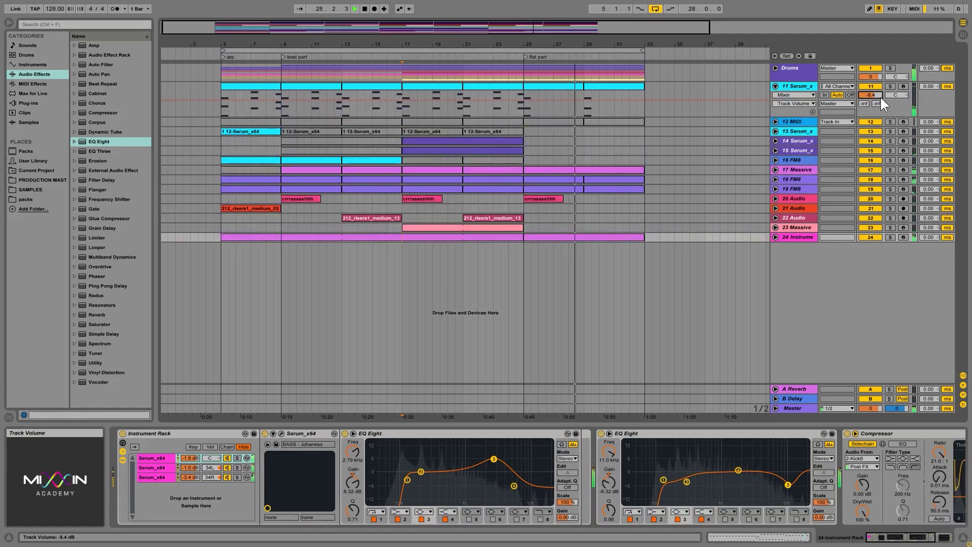
pyautogui.click(776, 86)
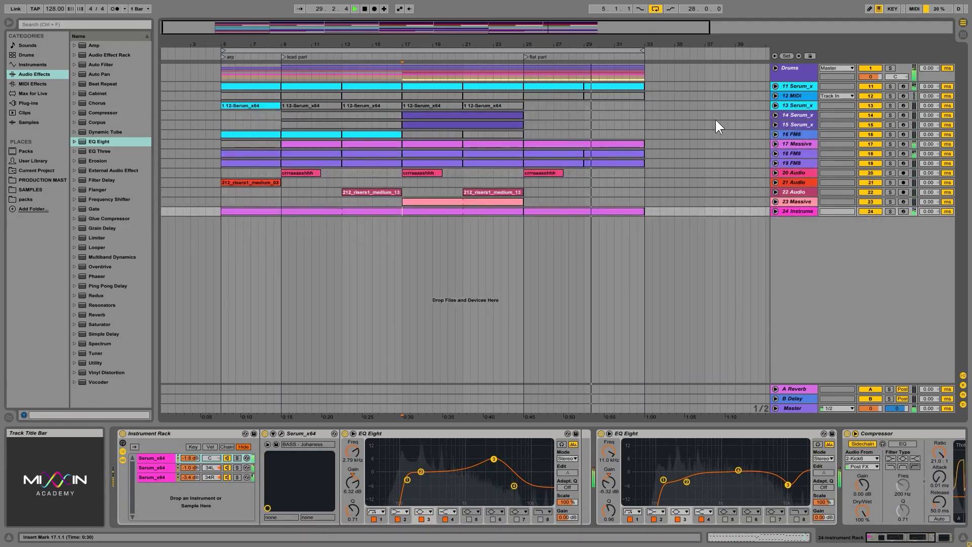
pyautogui.press('space')
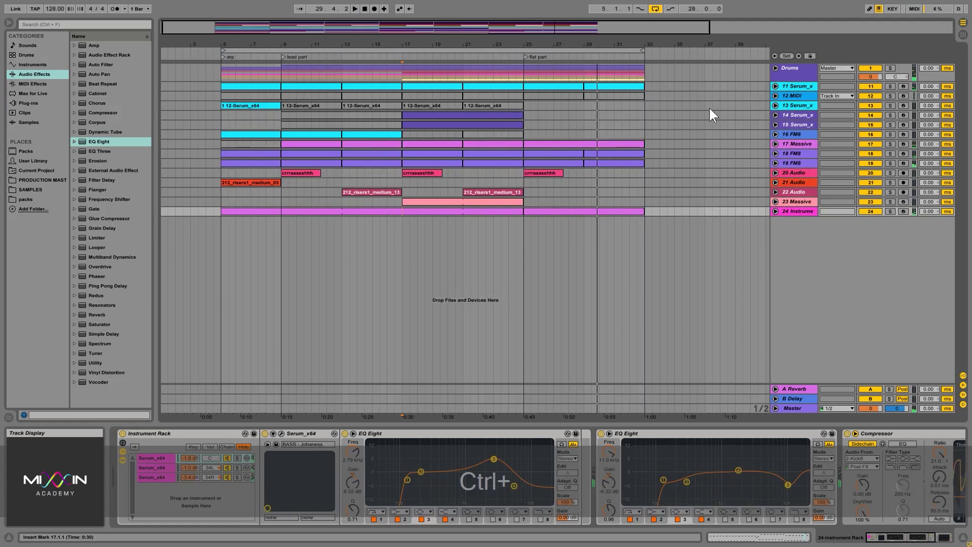
pyautogui.hotkey('ctrl', 's')
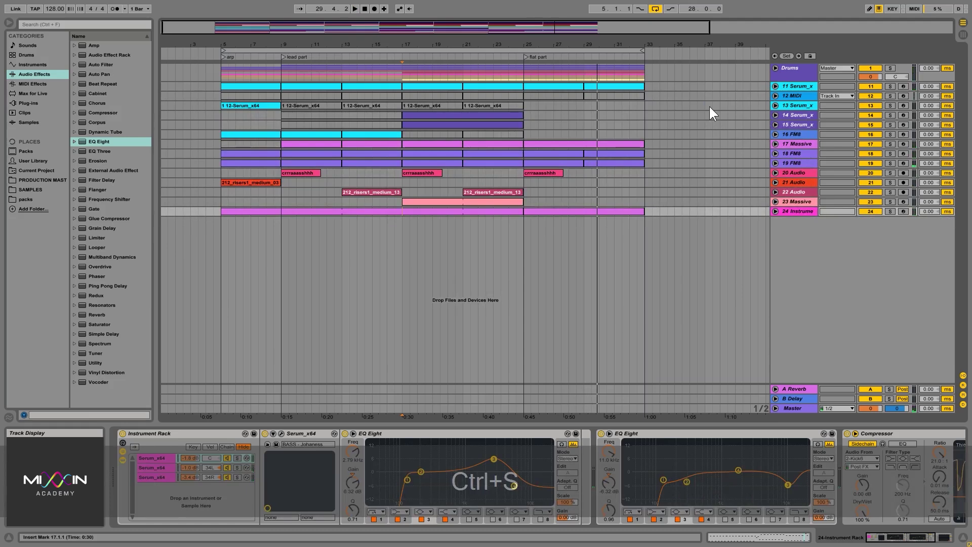